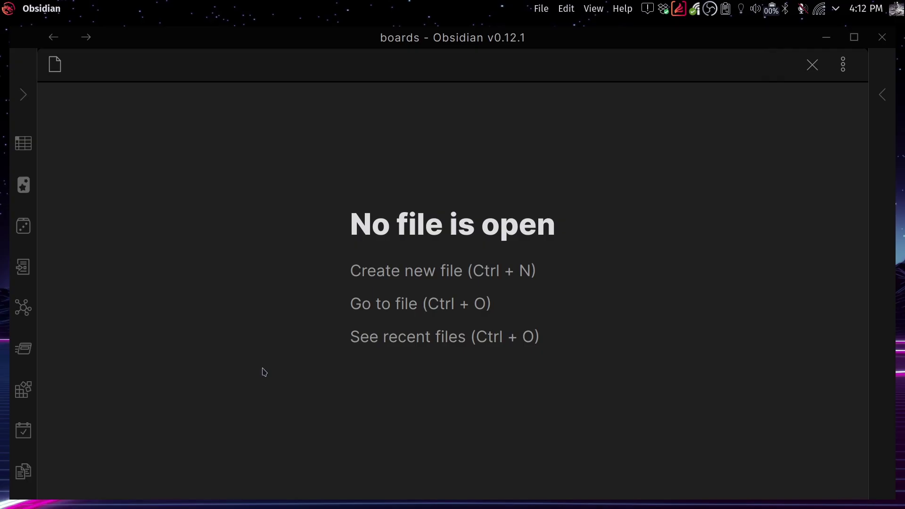
# Bring up the command palette filtered by 'k' so 'Kanban: Create new board' is listed.
pyautogui.hotkey('ctrl', 'p')
pyautogui.write('k')
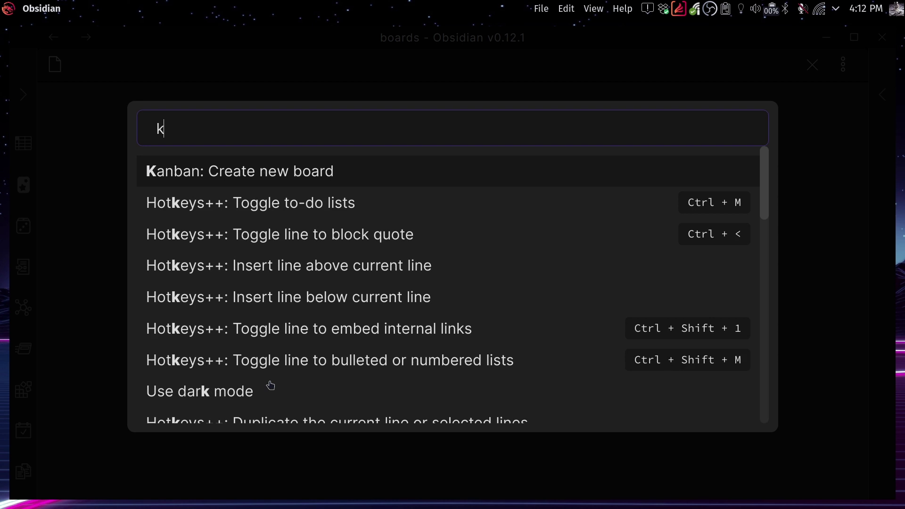
# Create a new Kanban board with todo, maybe and done lists.
pyautogui.write('anbar')
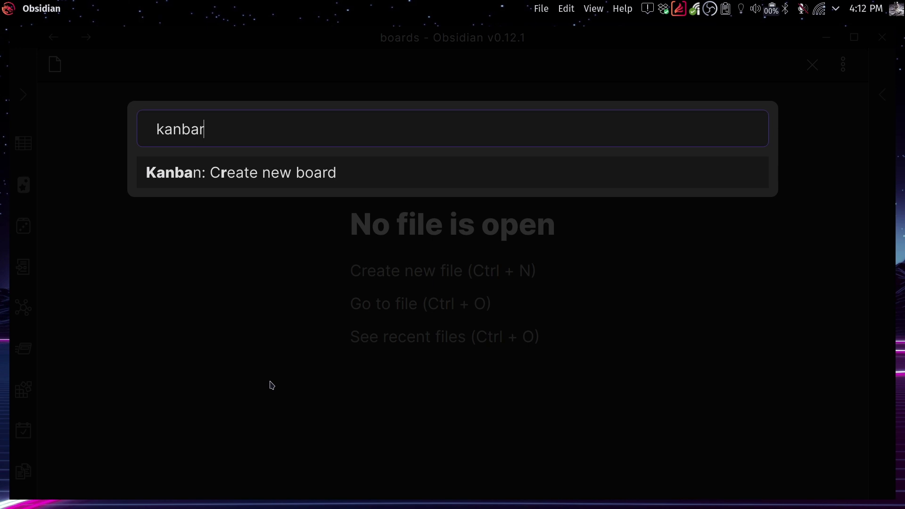
pyautogui.press('Return')
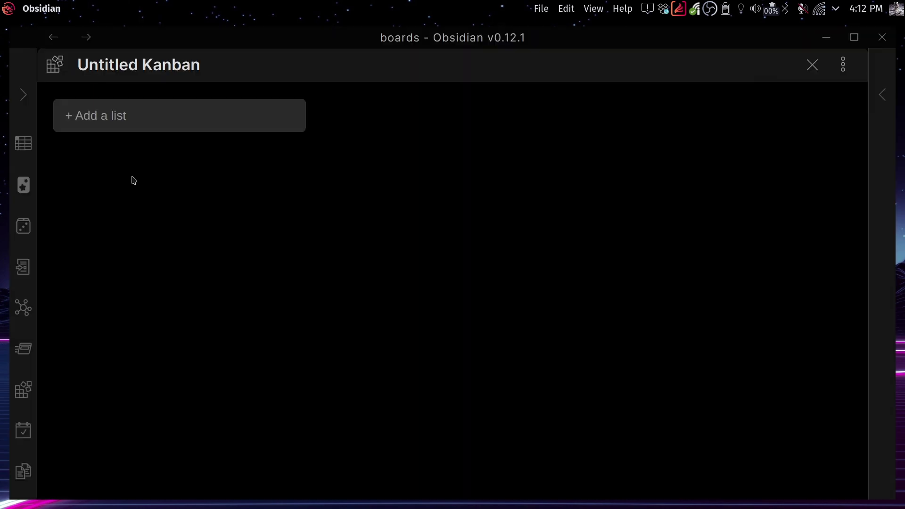
pyautogui.click(140, 126)
pyautogui.write('todo')
pyautogui.press('Return')
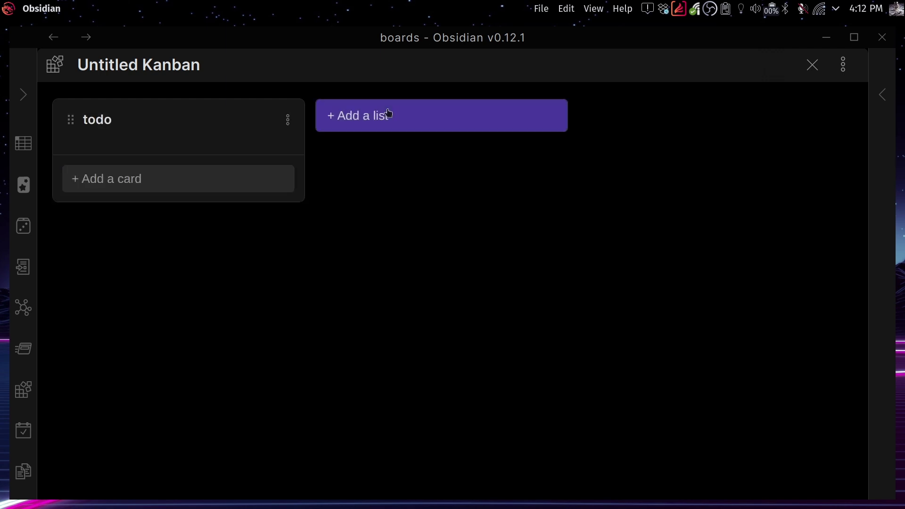
pyautogui.click(386, 113)
pyautogui.write('maybe')
pyautogui.press('Return')
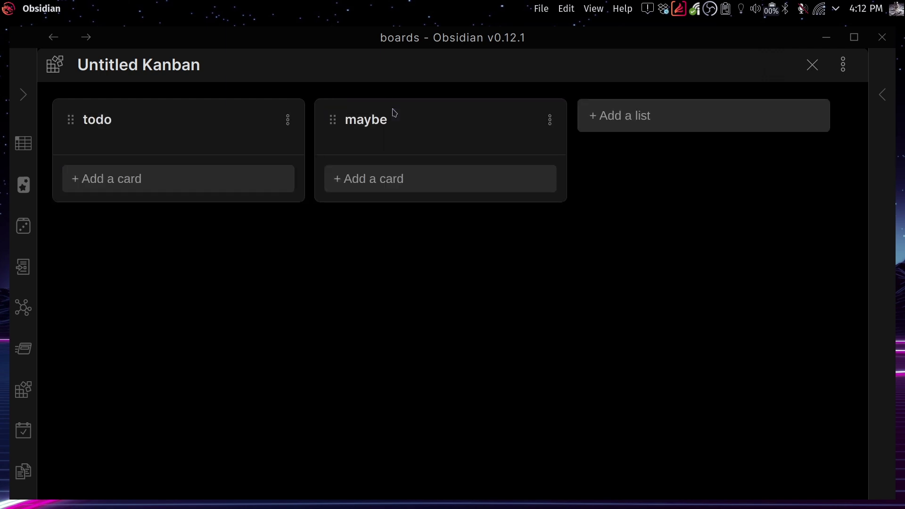
pyautogui.click(623, 114)
pyautogui.write('done')
pyautogui.press('Return')
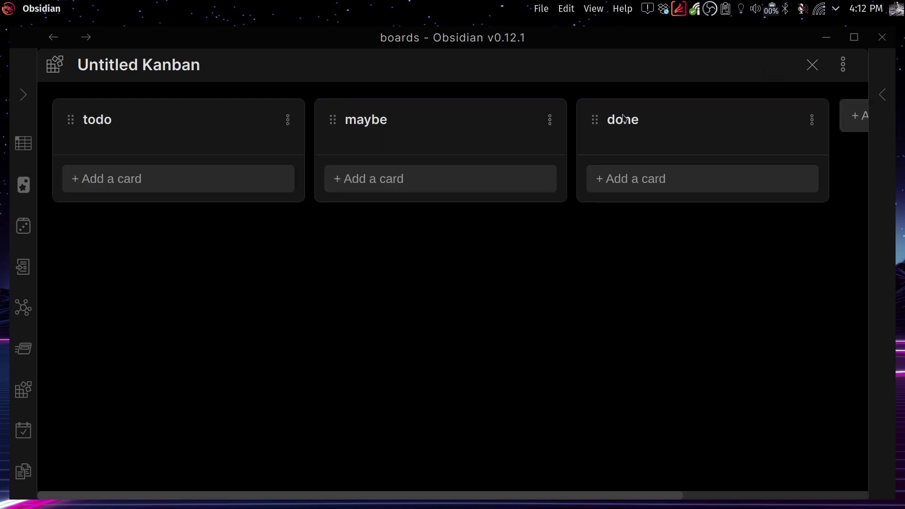
# Add write, eat and meditate cards to the todo list.
pyautogui.click(164, 179)
pyautogui.write('write')
pyautogui.press('Return')
pyautogui.write('eat')
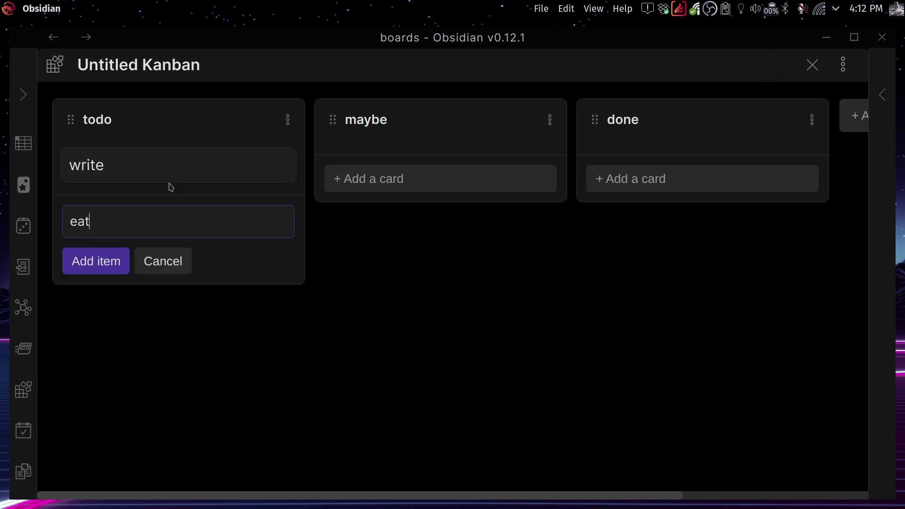
pyautogui.press('Return')
pyautogui.write('meditate')
pyautogui.press('Return')
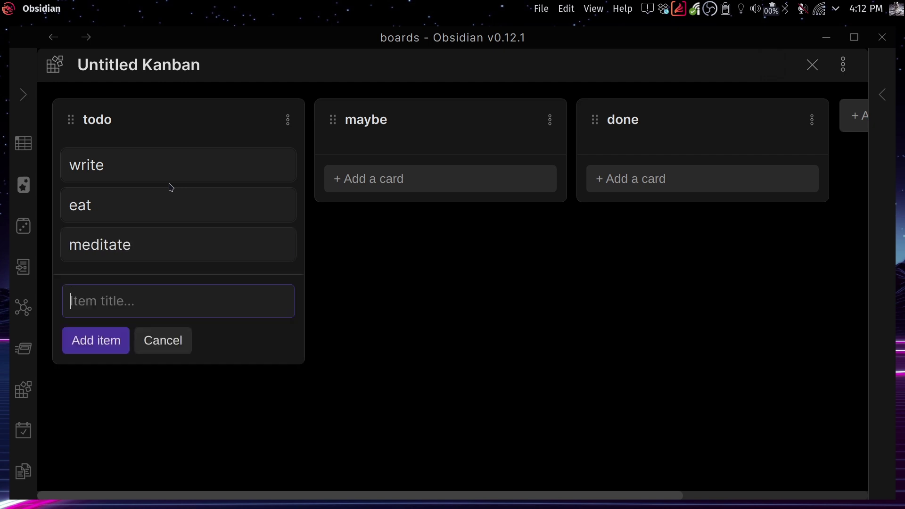
pyautogui.press('Escape')
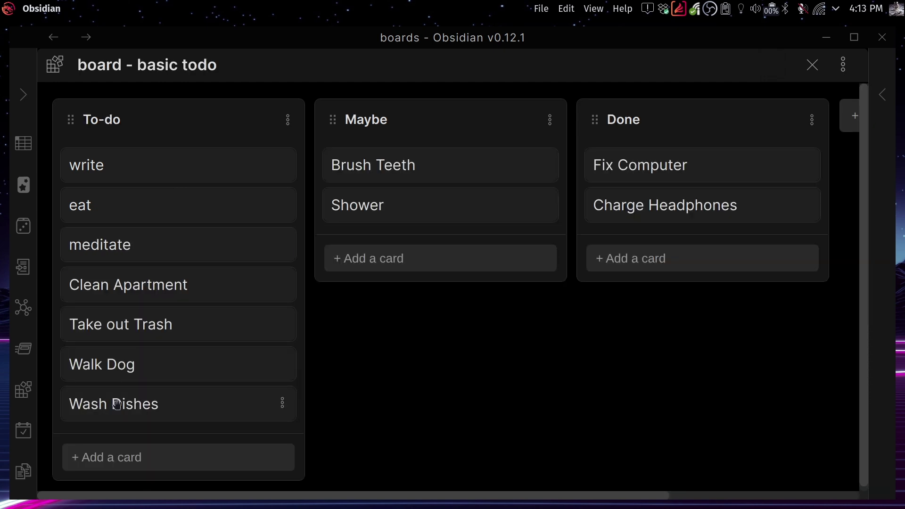
# Drag the Wash Dishes, Brush Teeth and Walk Dog cards to Done, and Clean Apartment to Maybe.
pyautogui.moveTo(120, 405); pyautogui.dragTo(679, 250)
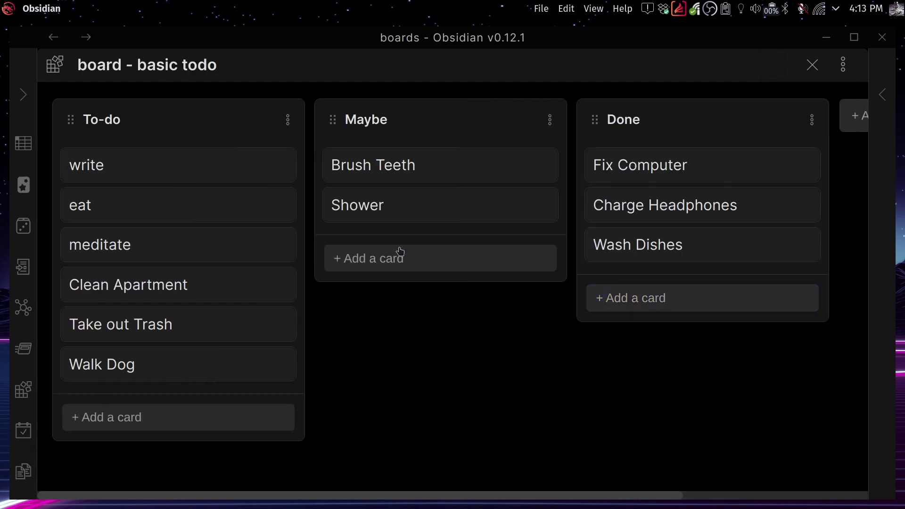
pyautogui.moveTo(369, 174); pyautogui.dragTo(633, 255)
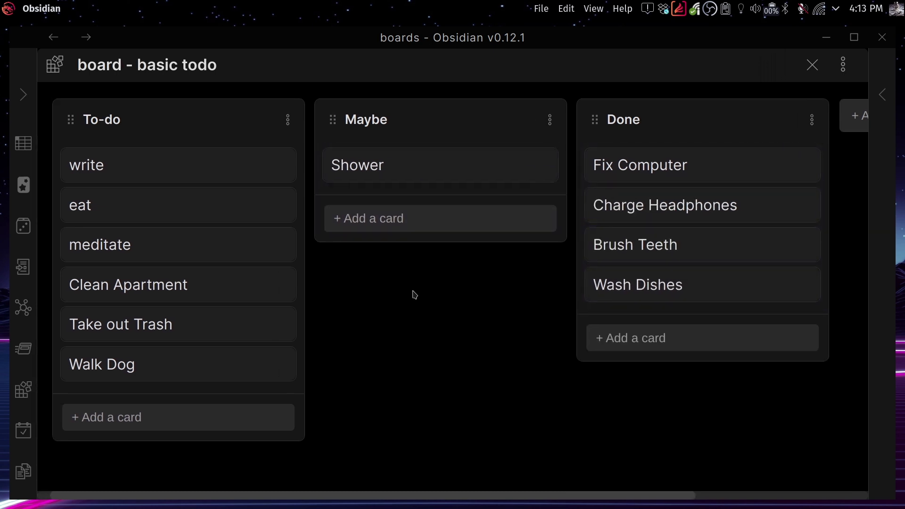
pyautogui.moveTo(153, 279); pyautogui.dragTo(372, 207)
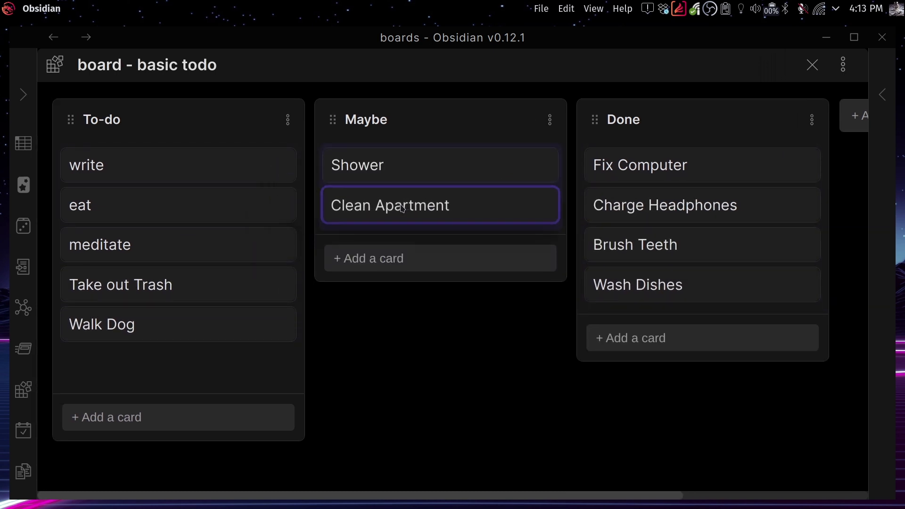
pyautogui.moveTo(158, 325)
pyautogui.mouseDown()
pyautogui.moveTo(669, 307)
pyautogui.moveTo(679, 288)
pyautogui.mouseUp()
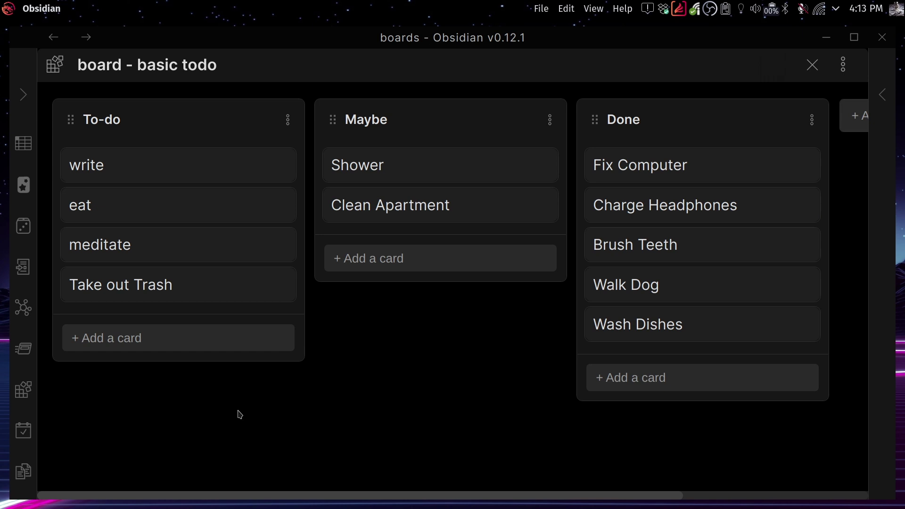
pyautogui.scroll(-6, 26, 474)
# Apply the Wasp community theme, found by filtering 'santi', overriding the existing Wasp.css.
pyautogui.click(23, 449)
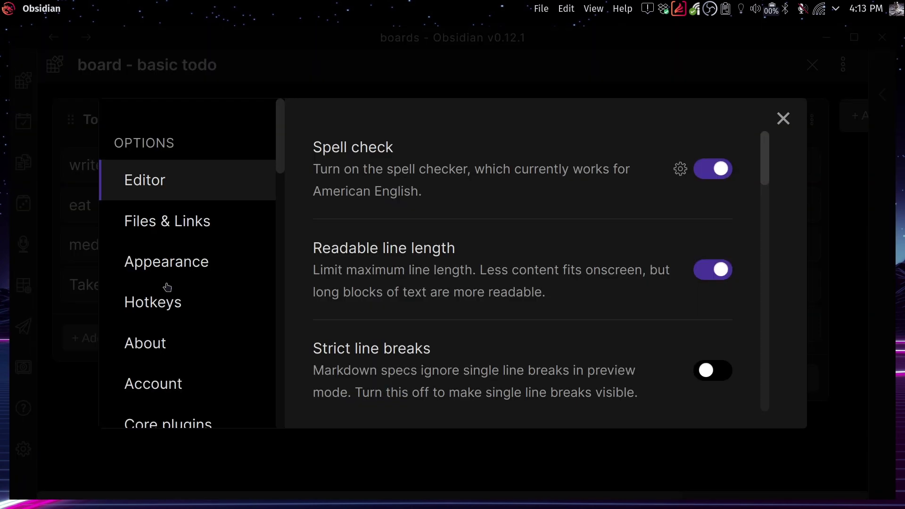
pyautogui.click(228, 258)
pyautogui.scroll(-5, 373, 266)
pyautogui.scroll(-2, 509, 337)
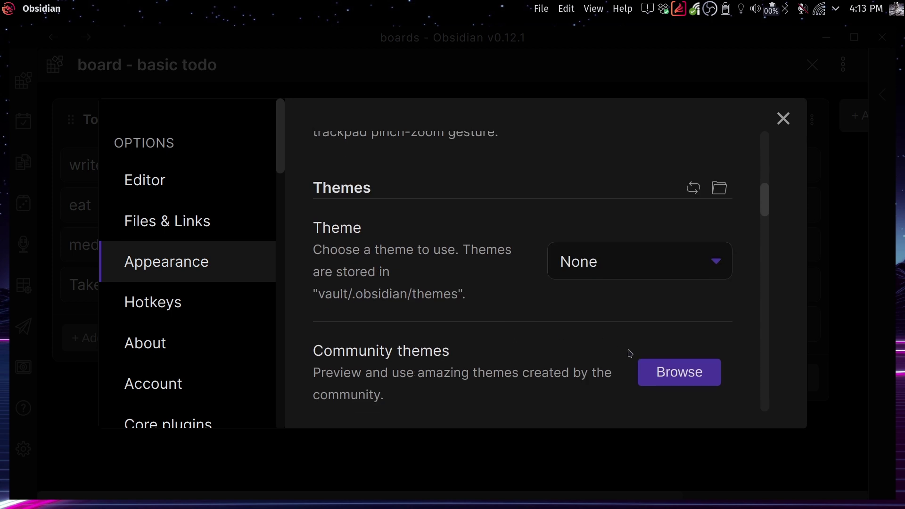
pyautogui.click(680, 376)
pyautogui.click(314, 154)
pyautogui.write('santi')
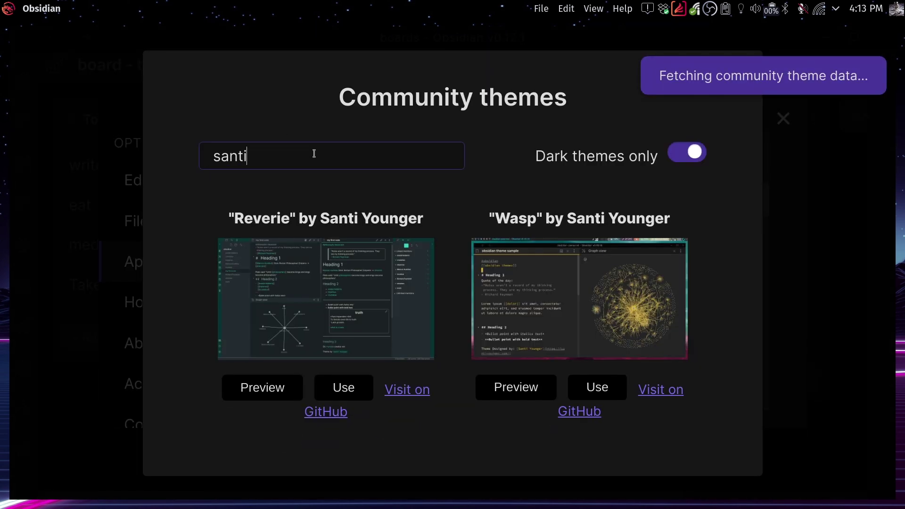
pyautogui.click(596, 392)
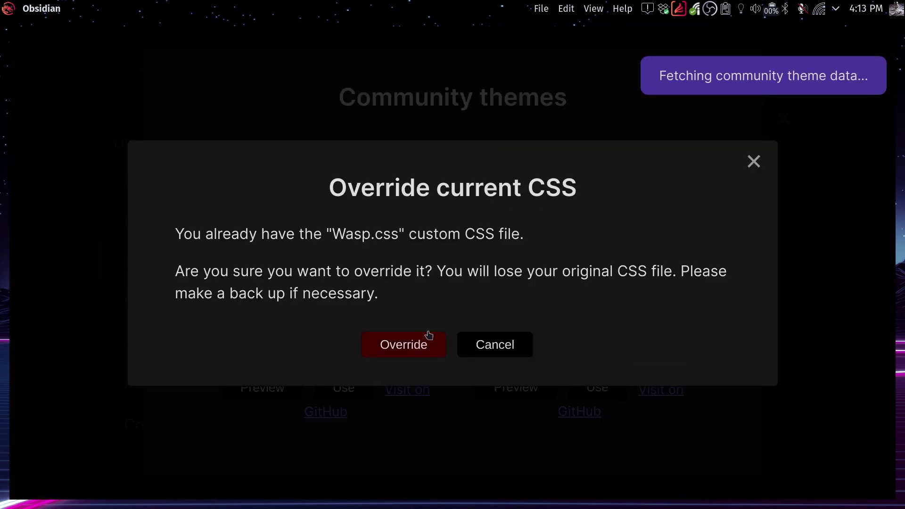
pyautogui.click(417, 349)
pyautogui.press('Escape')
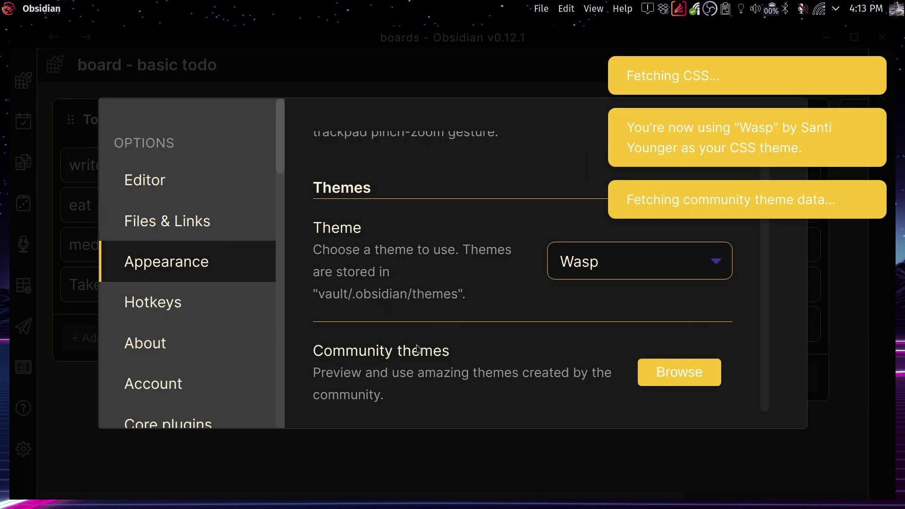
pyautogui.press('Escape')
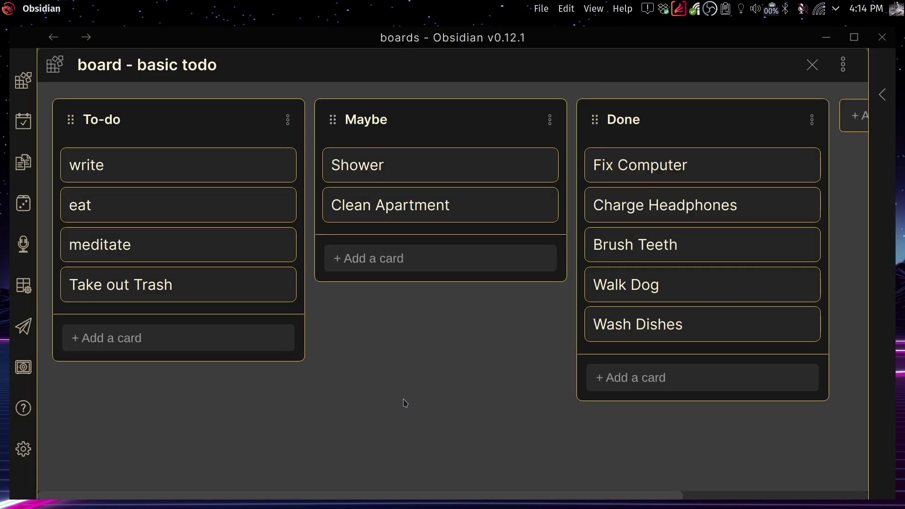
# Put Take out Trash and meditate into Maybe and order the lists Done, Maybe, To-do.
pyautogui.moveTo(175, 285); pyautogui.dragTo(369, 250)
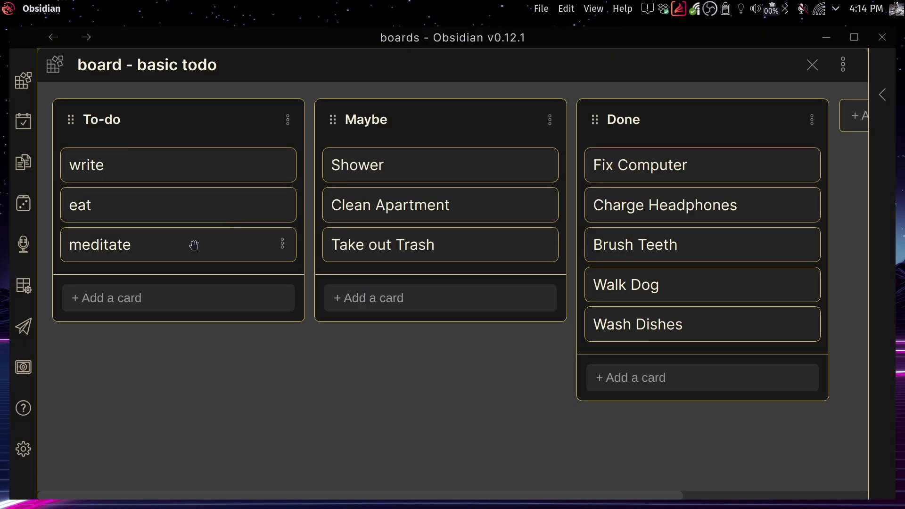
pyautogui.moveTo(192, 245); pyautogui.dragTo(404, 290)
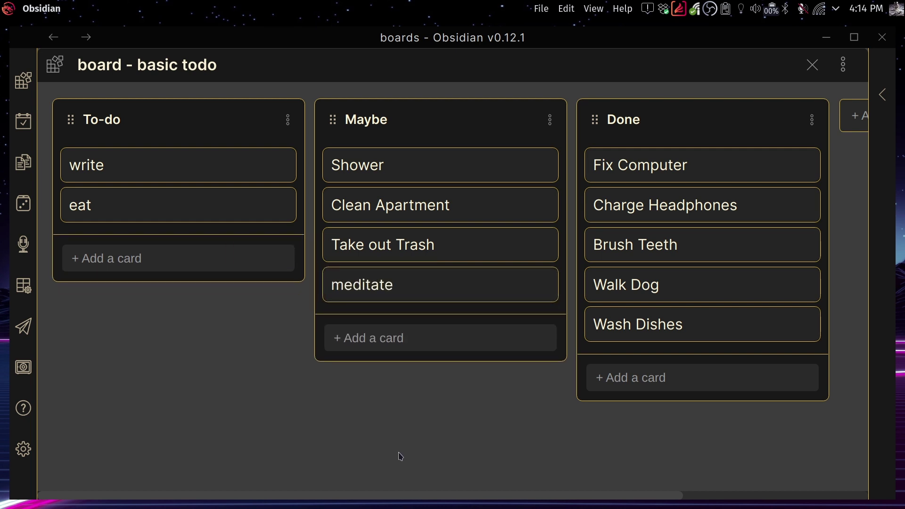
pyautogui.moveTo(333, 120); pyautogui.dragTo(577, 134)
pyautogui.moveTo(324, 119); pyautogui.dragTo(109, 130)
pyautogui.moveTo(595, 119); pyautogui.dragTo(410, 125)
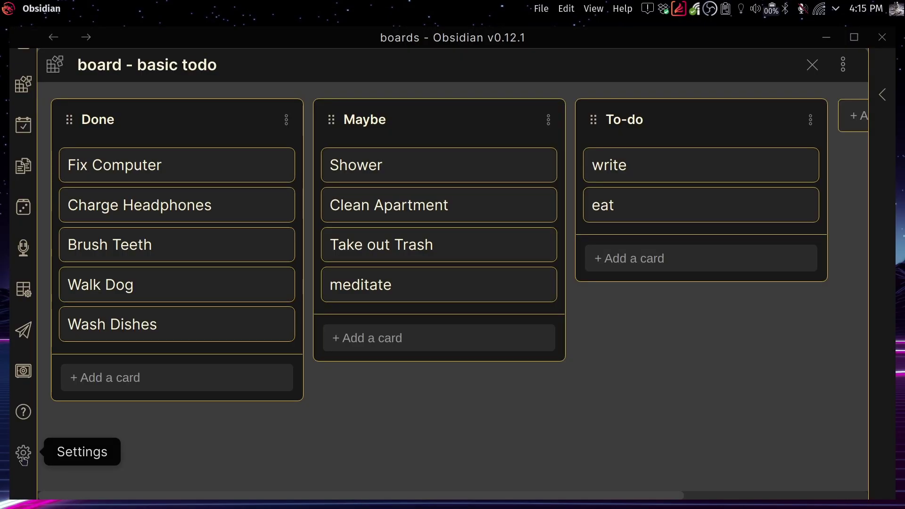
# Install the Kanban plugin from the community plugin catalogue.
pyautogui.click(23, 454)
pyautogui.scroll(-4, 161, 355)
pyautogui.click(191, 274)
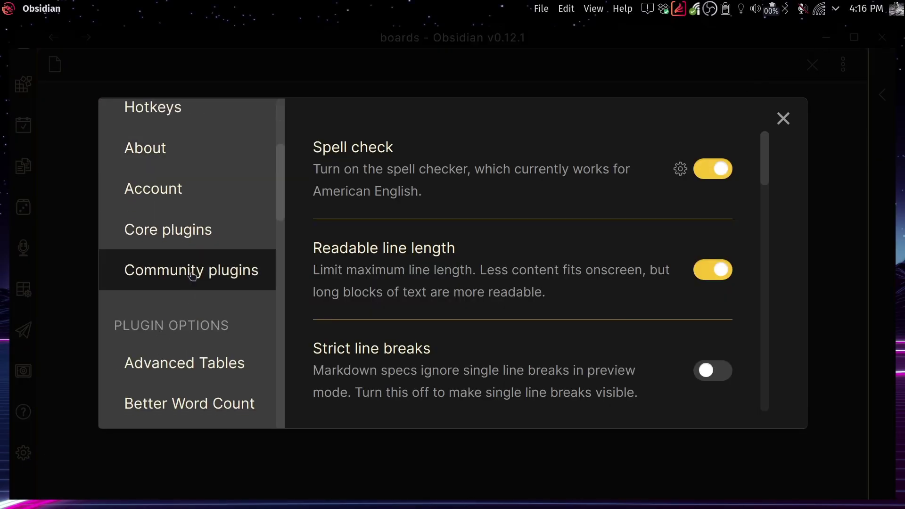
pyautogui.click(682, 268)
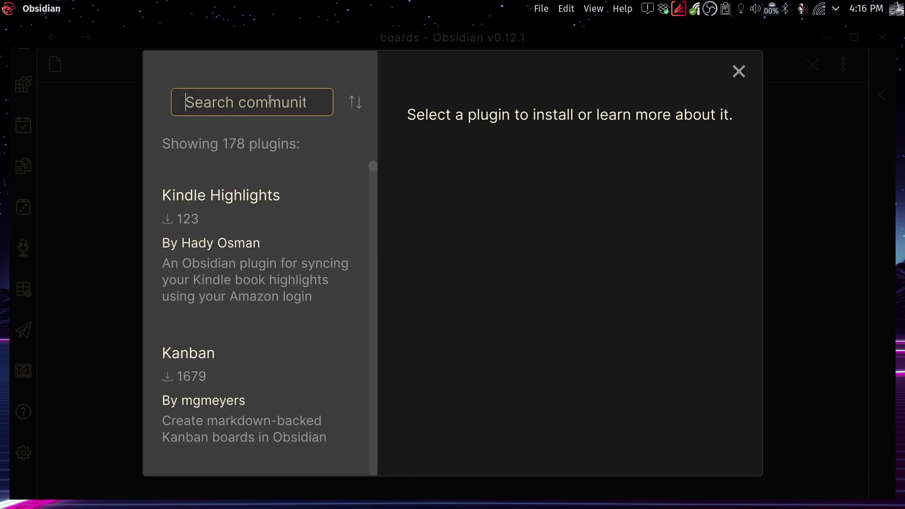
pyautogui.write('kanban')
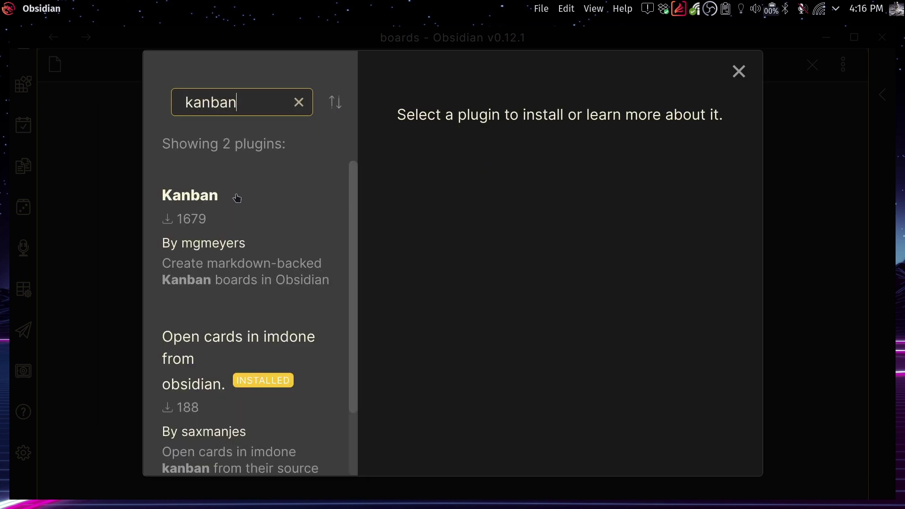
pyautogui.click(232, 239)
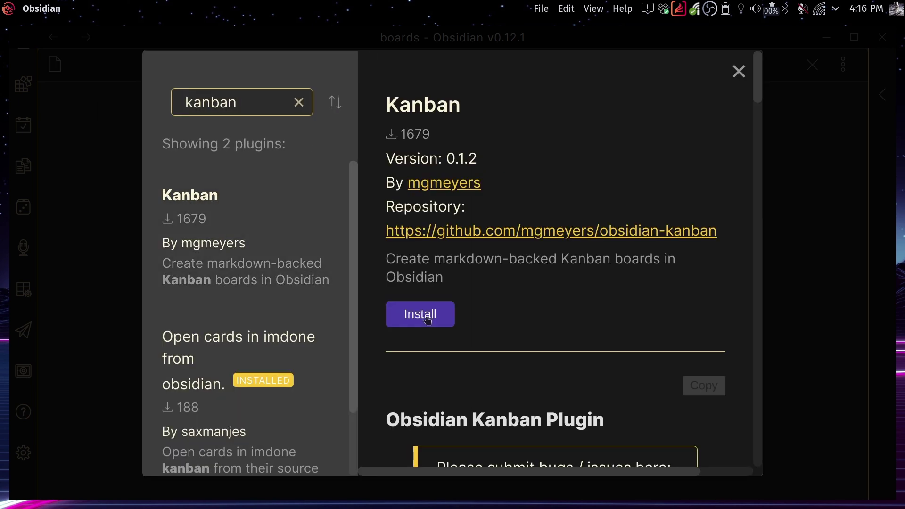
pyautogui.click(428, 321)
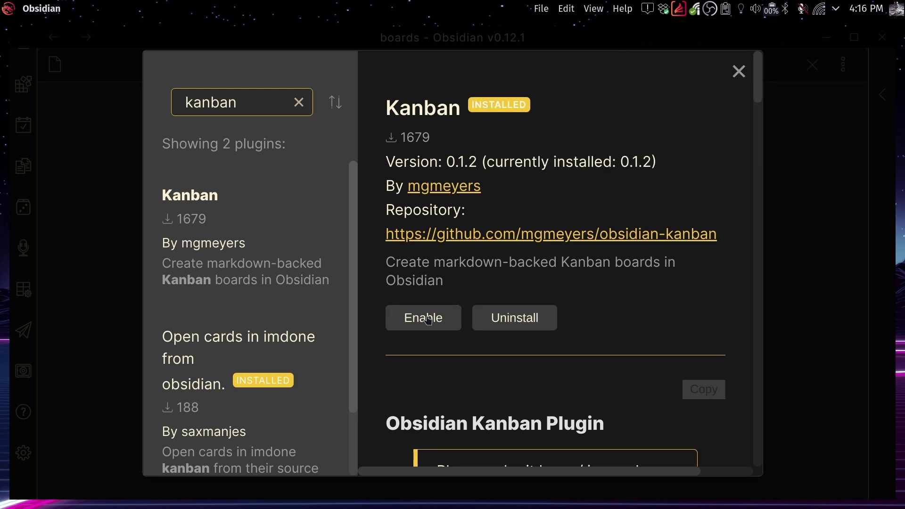
pyautogui.click(749, 70)
# Find Kanban among the installed plugins and switch it on.
pyautogui.scroll(-4, 362, 366)
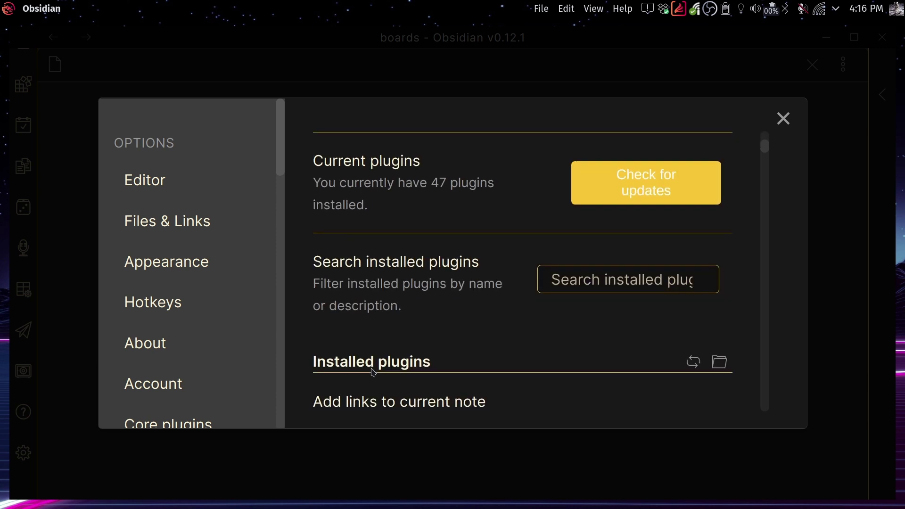
pyautogui.click(636, 276)
pyautogui.write('kanba')
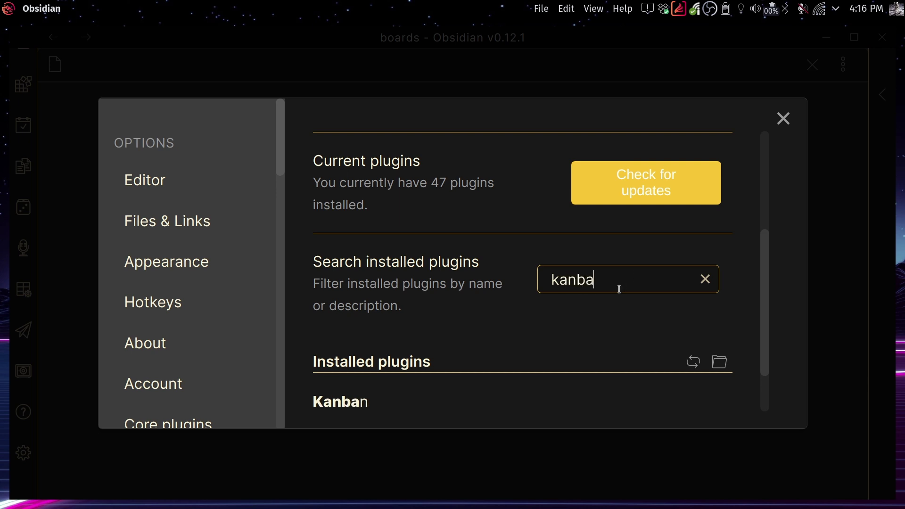
pyautogui.scroll(-2, 605, 321)
pyautogui.click(725, 363)
# Create the empty 'Untitled Kanban 1' board with the 'Kanban: Create new board' command.
pyautogui.press('Escape')
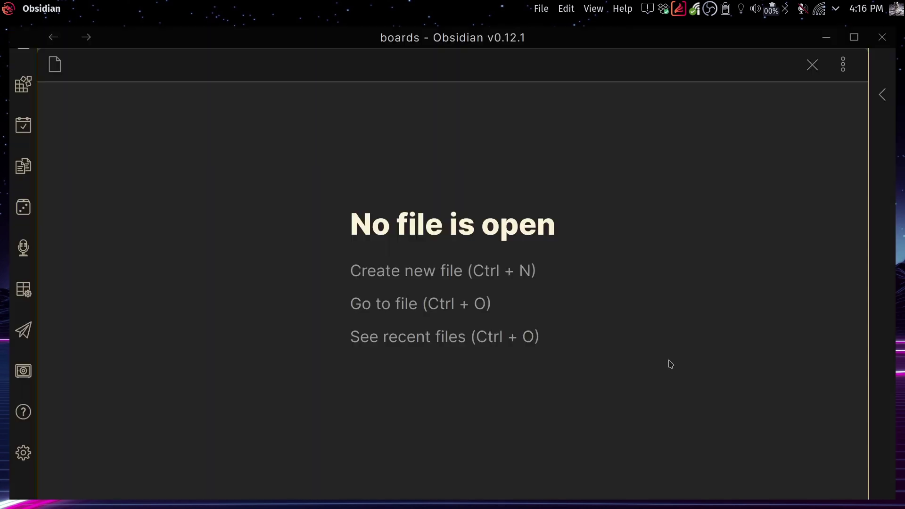
pyautogui.hotkey('ctrl', 'p')
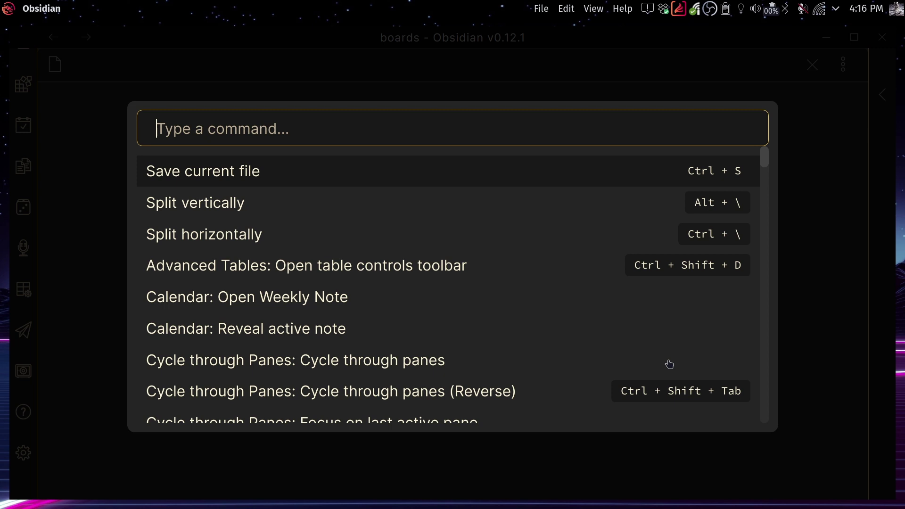
pyautogui.write('kanbar')
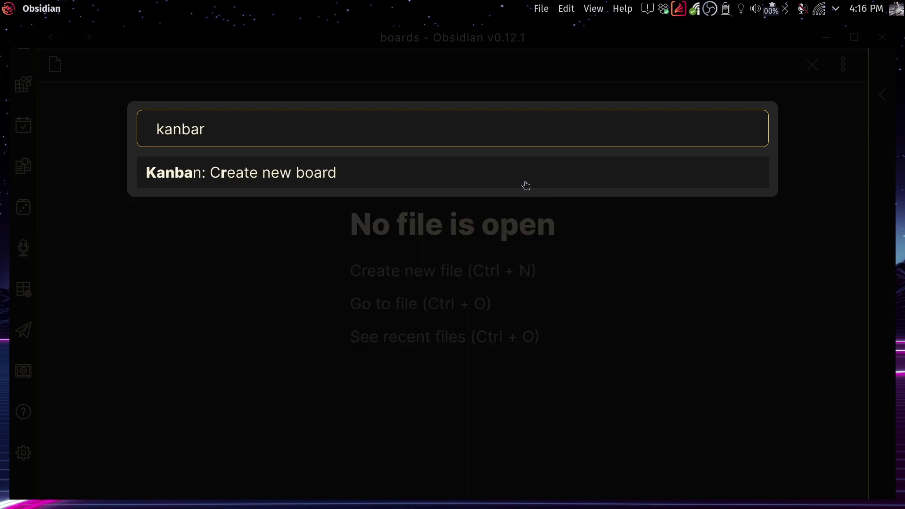
pyautogui.click(526, 186)
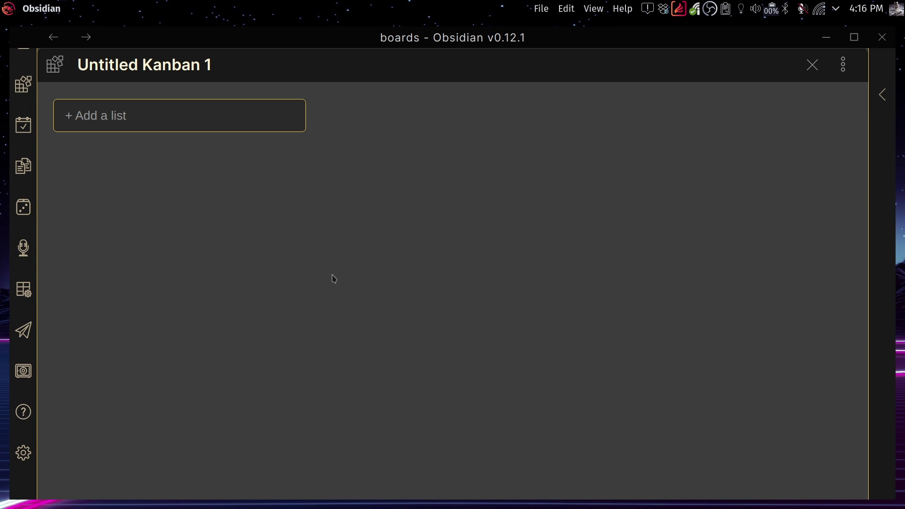
# Add todo, maybe and done lists to the new Untitled Kanban 1 board.
pyautogui.click(133, 121)
pyautogui.write('todo')
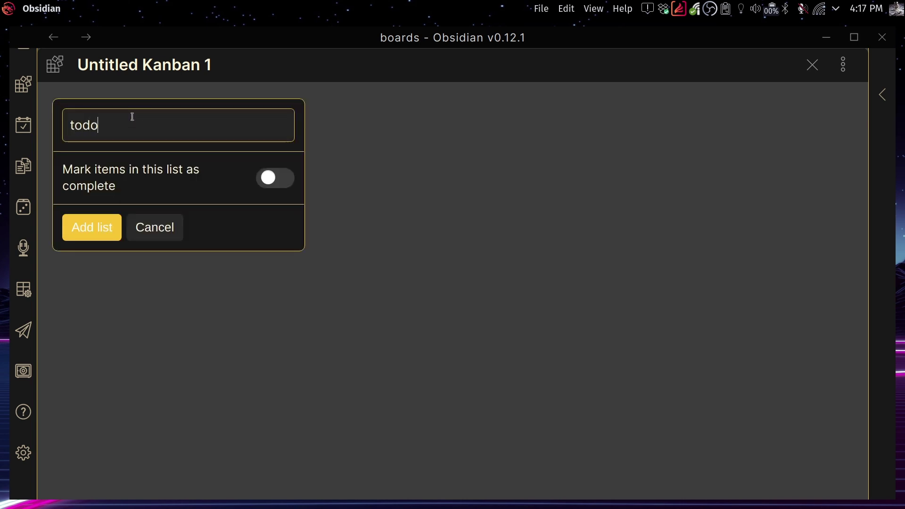
pyautogui.press('Return')
pyautogui.click(338, 132)
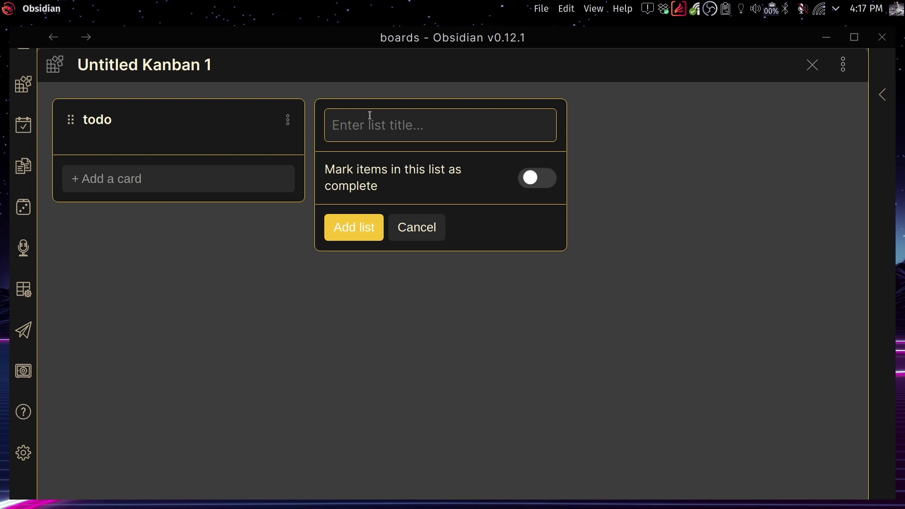
pyautogui.write('maybe')
pyautogui.press('Return')
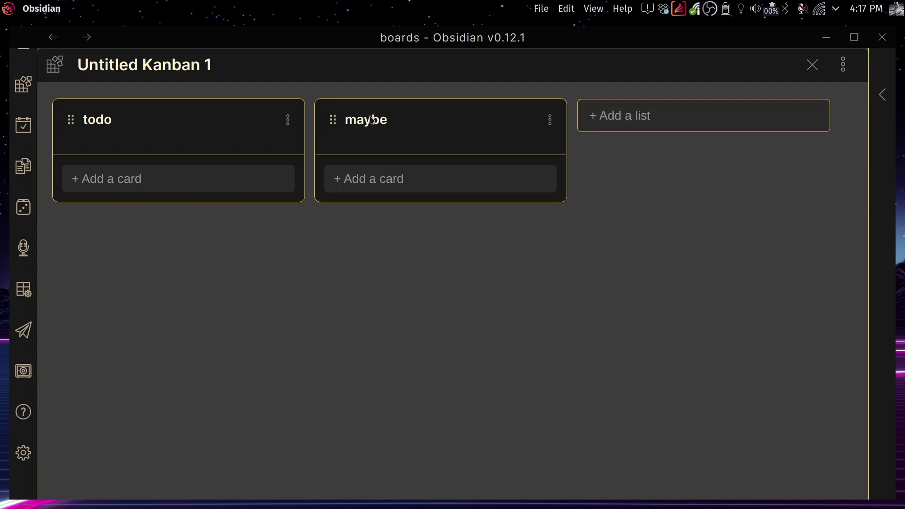
pyautogui.click(635, 122)
pyautogui.write('done')
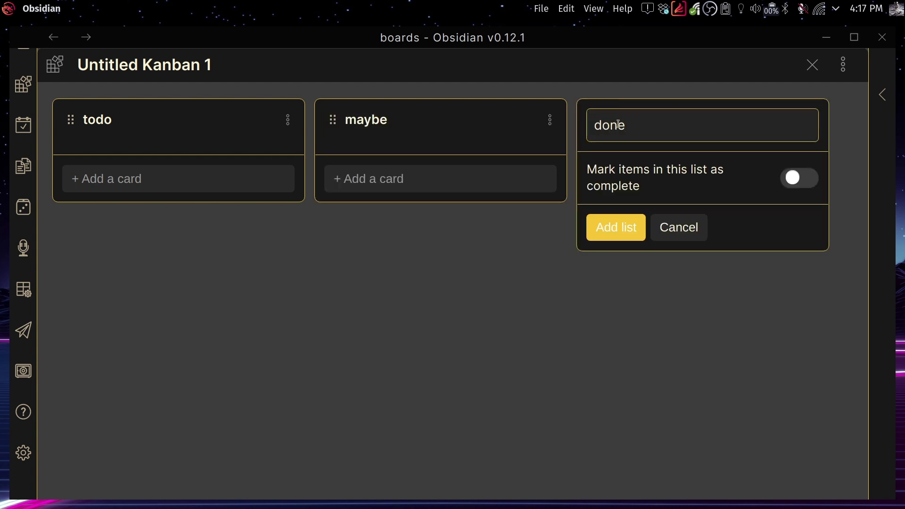
pyautogui.press('Return')
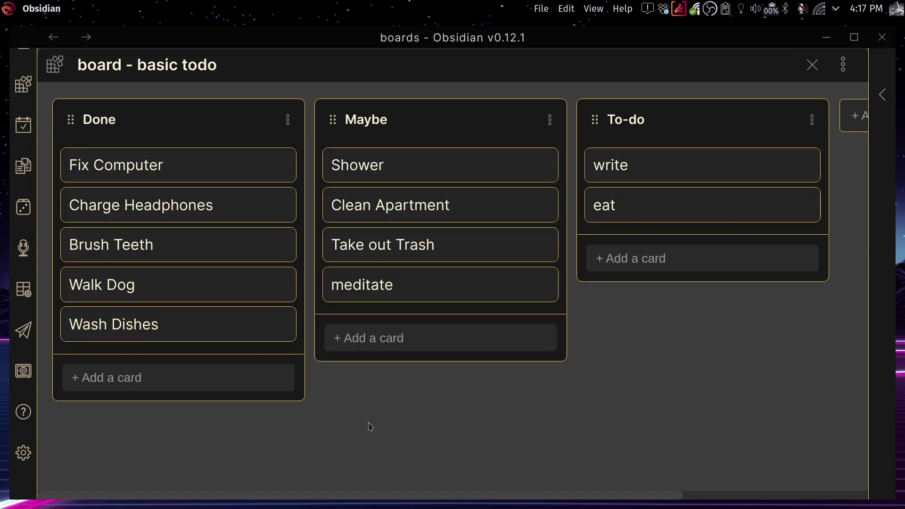
pyautogui.click(843, 66)
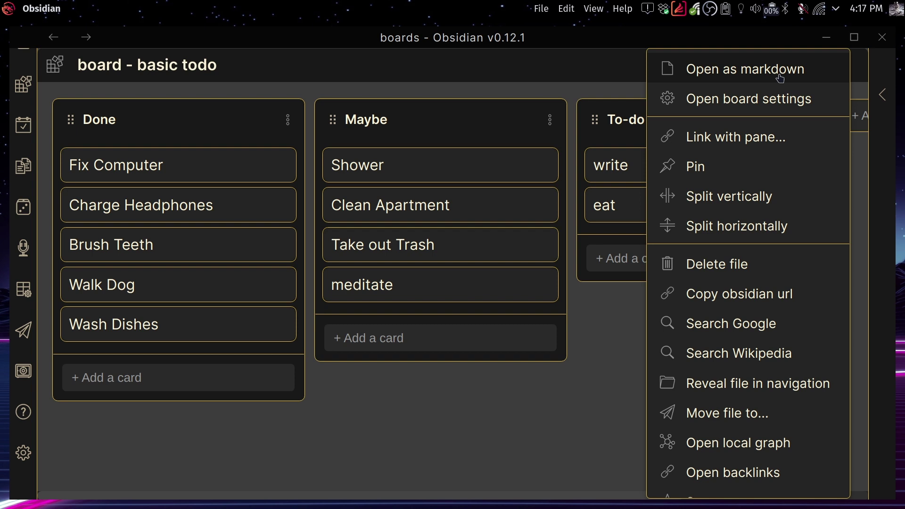
# Open the basic todo board as markdown and scroll through its list entries.
pyautogui.click(745, 72)
pyautogui.scroll(-3, 281, 326)
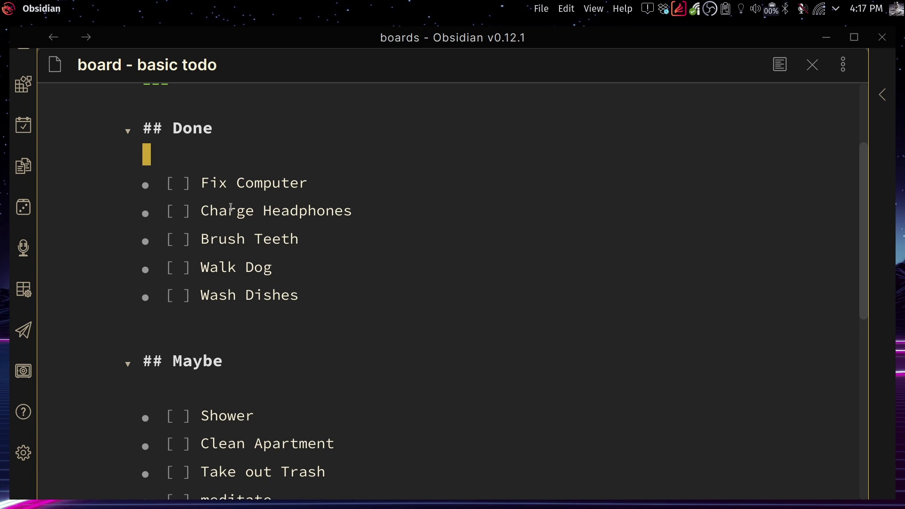
pyautogui.scroll(-5, 231, 208)
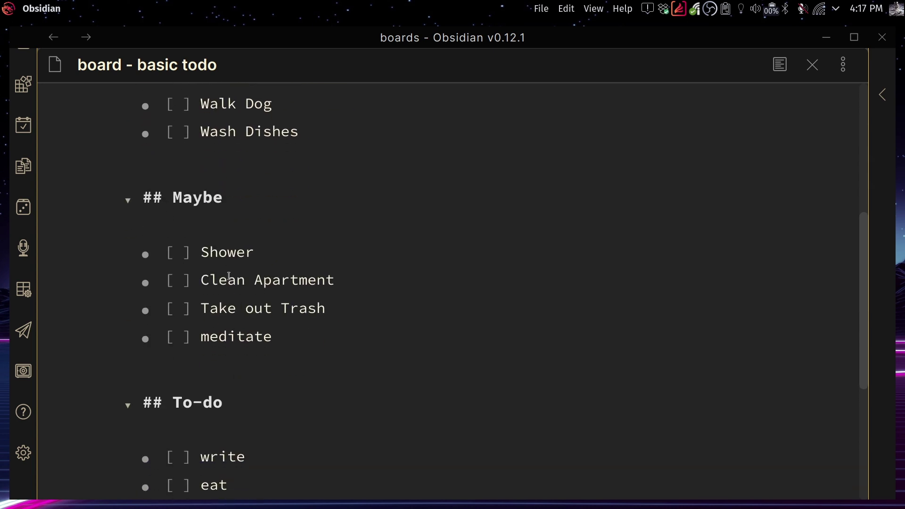
pyautogui.click(233, 279)
pyautogui.scroll(-5, 232, 288)
pyautogui.scroll(10, 217, 209)
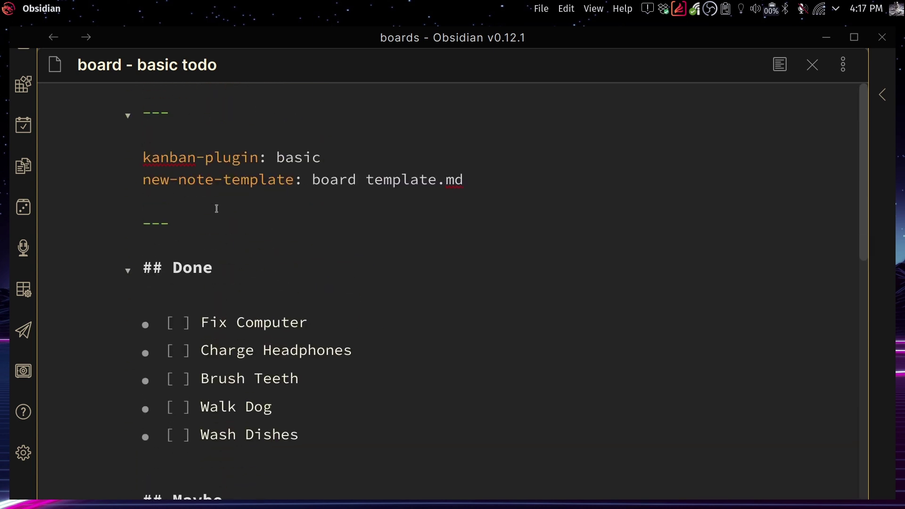
# Select the kanban-plugin frontmatter and new-note-template line, then reopen as a Kanban board.
pyautogui.click(245, 226)
pyautogui.moveTo(244, 227); pyautogui.dragTo(213, 97)
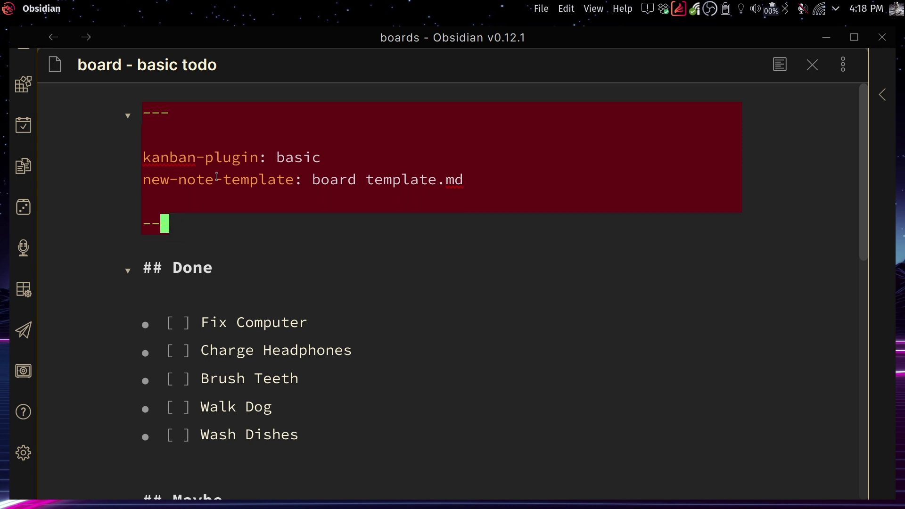
pyautogui.press('Escape')
pyautogui.press('k')
pyautogui.press('k')
pyautogui.hotkey('shift', 'v')
pyautogui.hotkey('ctrl', '=')
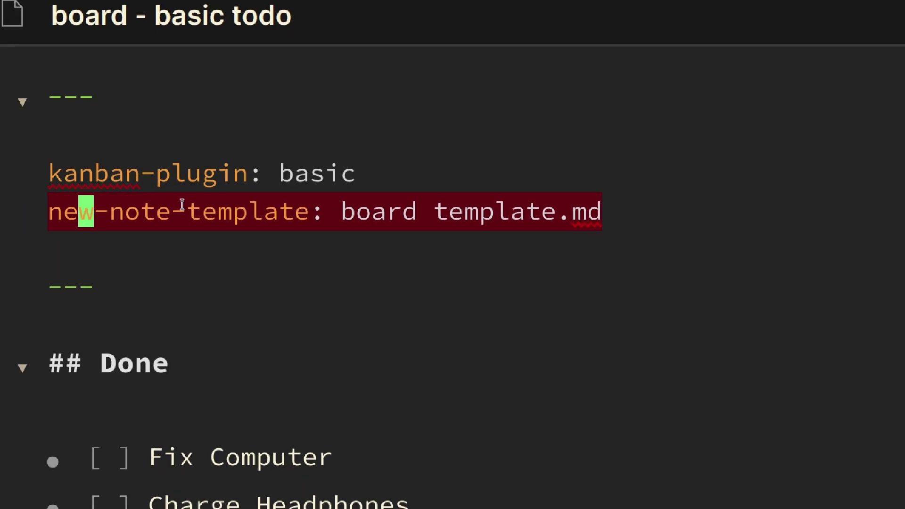
pyautogui.press('Escape')
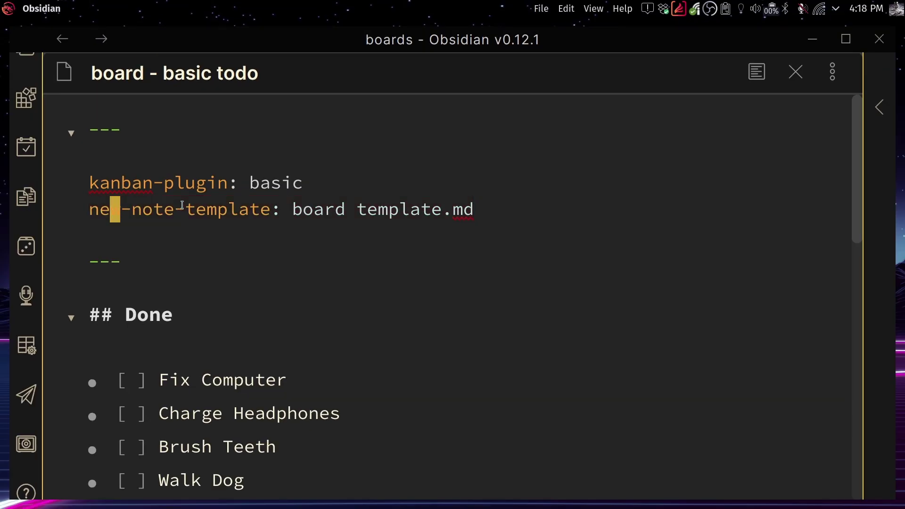
pyautogui.click(833, 72)
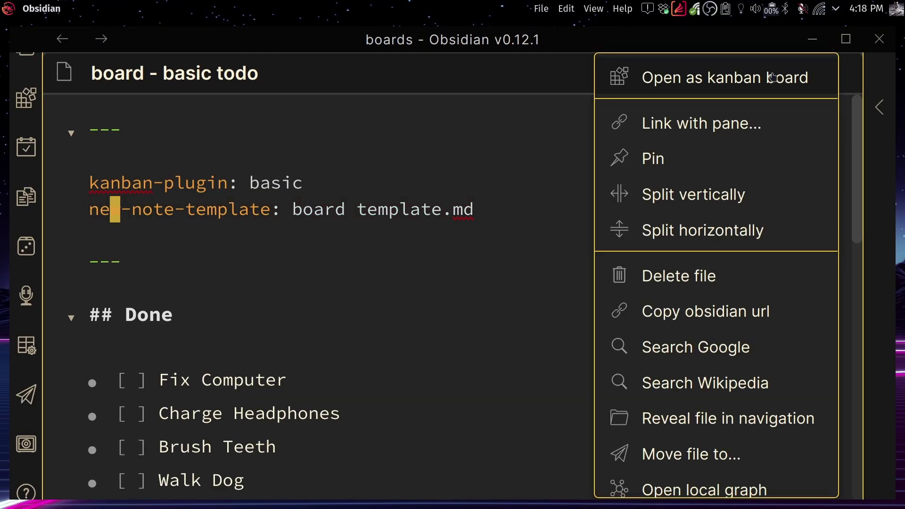
pyautogui.click(774, 77)
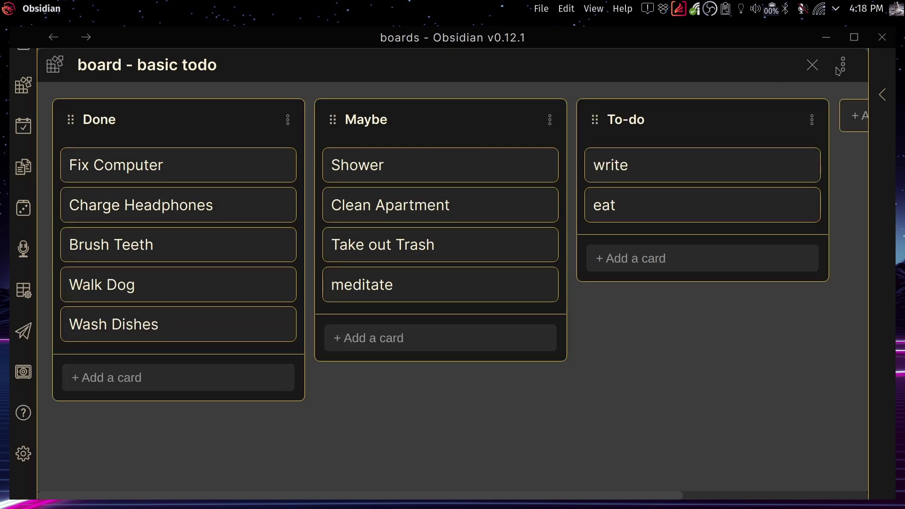
# Review the board settings (No template, Default folder, 272 lane width), then close them.
pyautogui.click(841, 66)
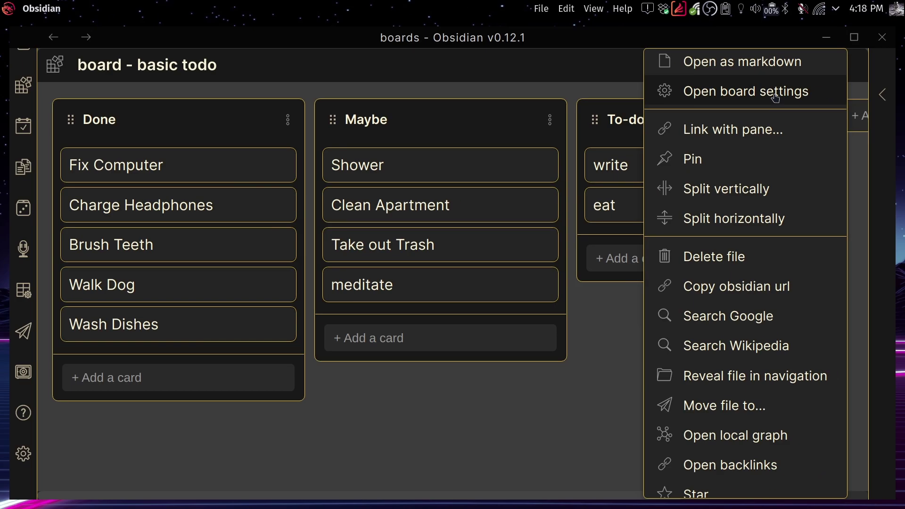
pyautogui.click(776, 94)
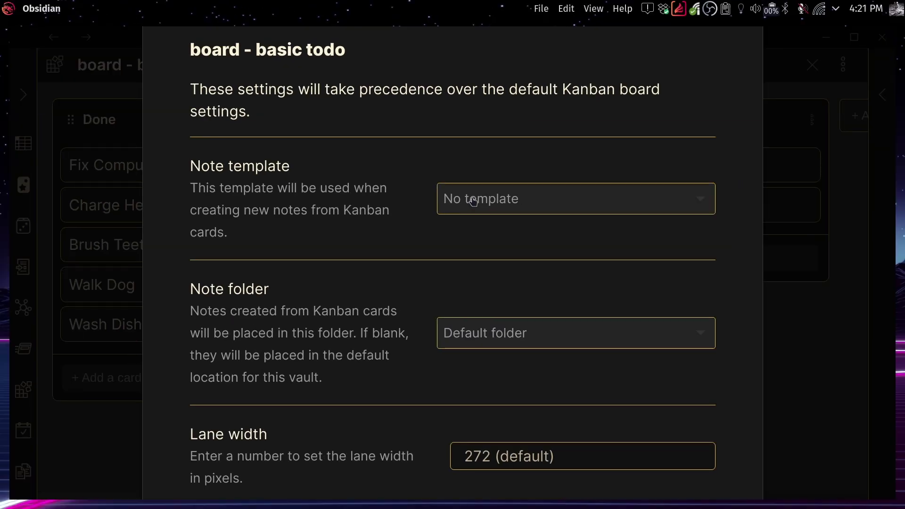
pyautogui.press('Escape')
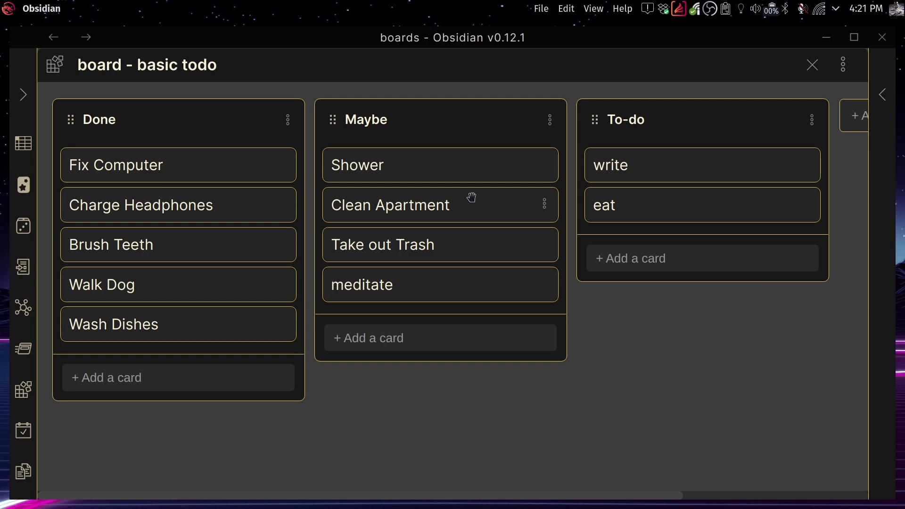
# Create 'board template example 1' with two question headings and a morning/afternoon/evening checklist, then return to the board.
pyautogui.hotkey('ctrl', 'n')
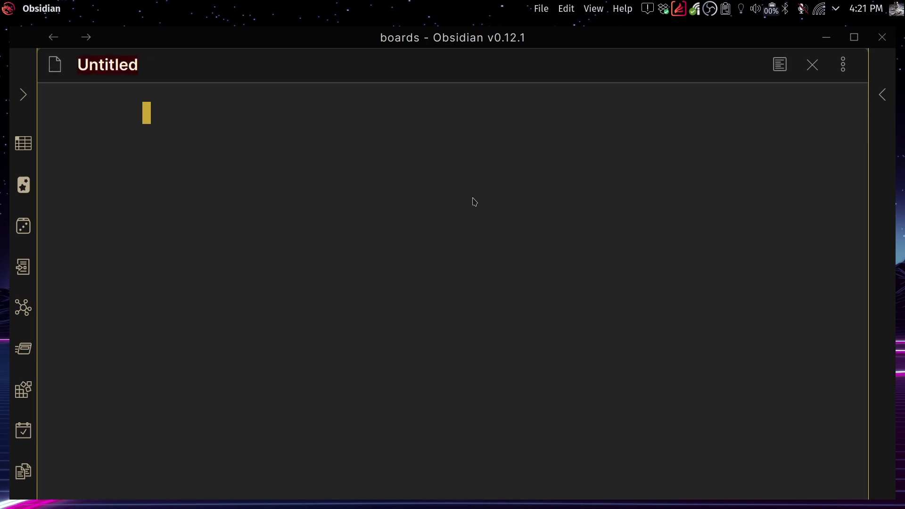
pyautogui.write('board')
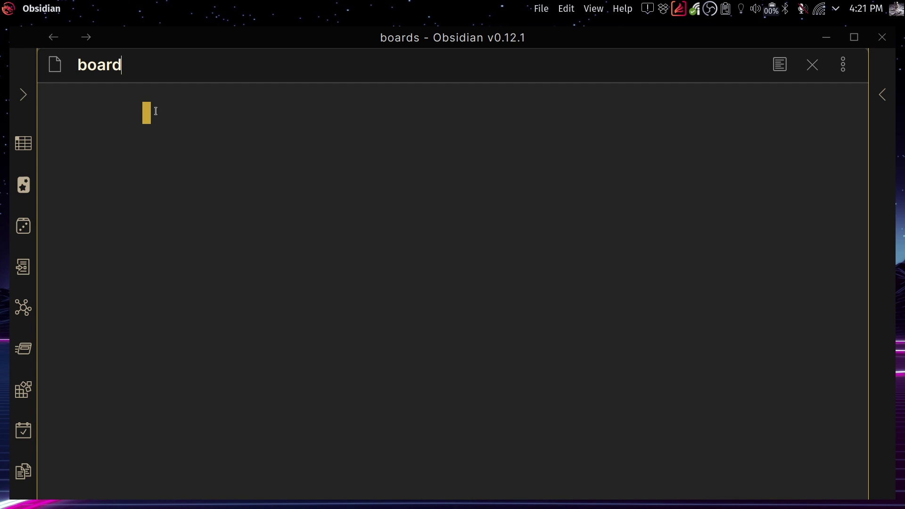
pyautogui.write(' template')
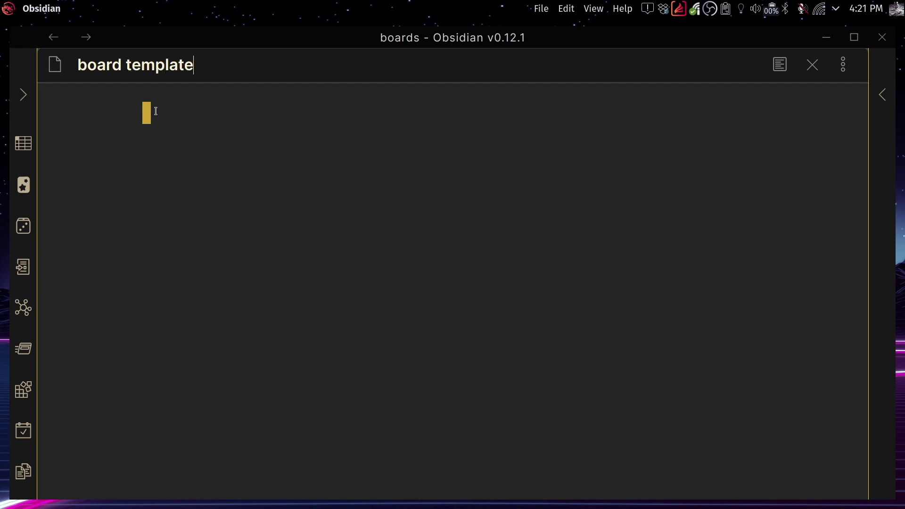
pyautogui.write(' example 1')
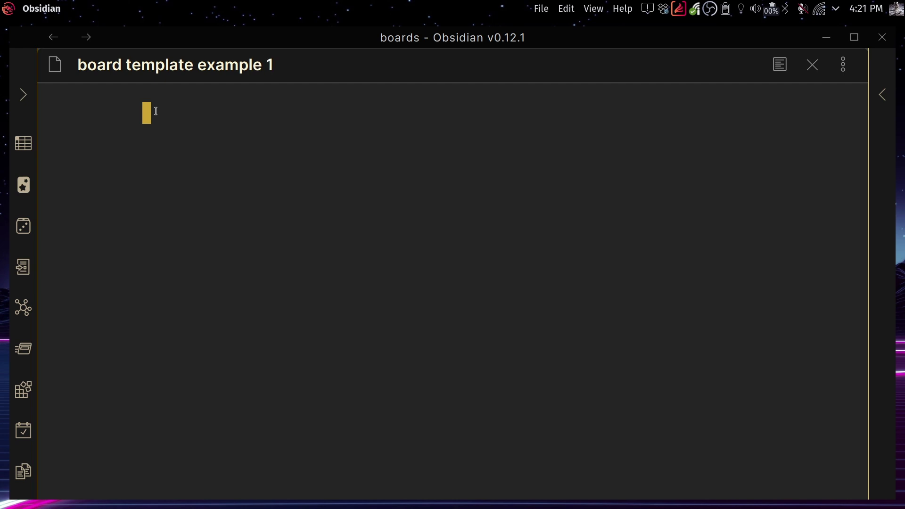
pyautogui.write('i')
pyautogui.press('Escape')
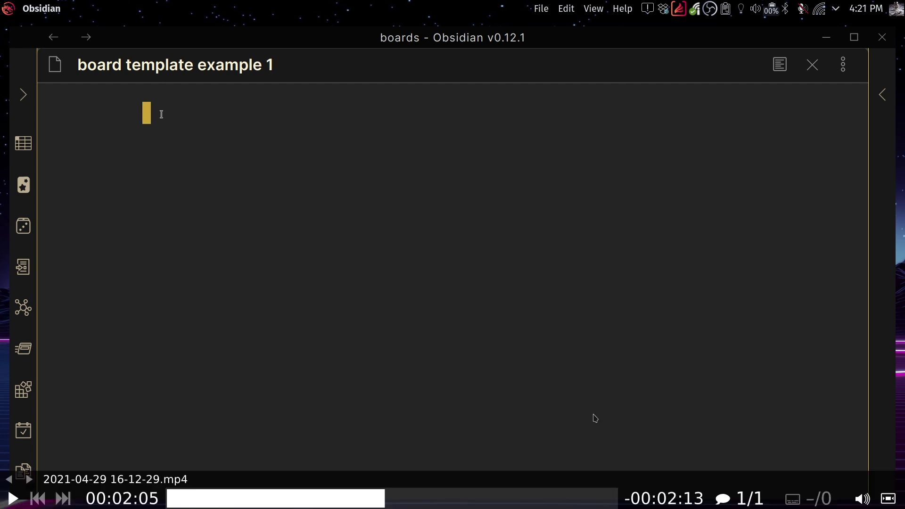
pyautogui.press('p')
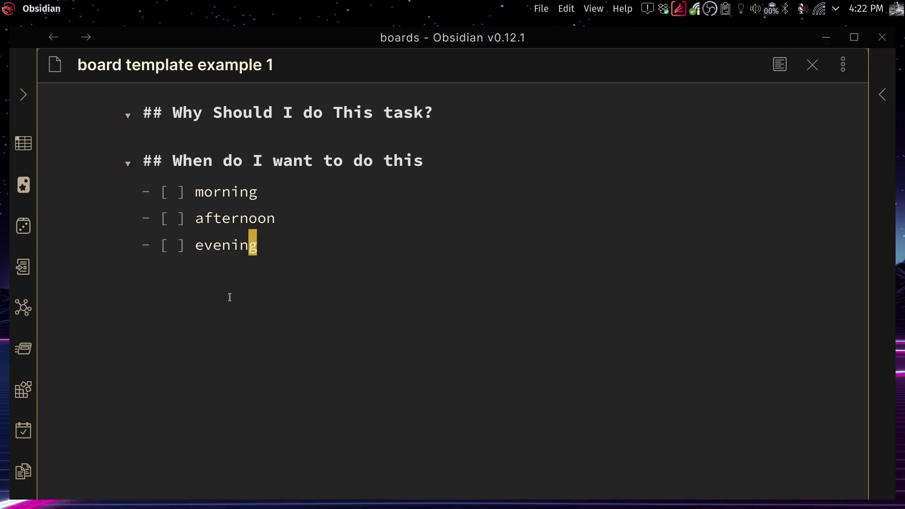
pyautogui.hotkey('ctrl', 'alt', 'Left')
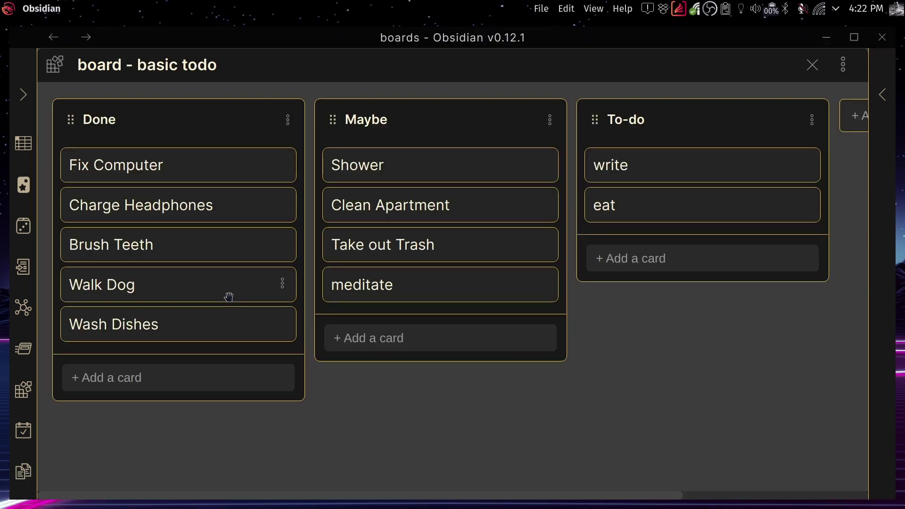
# In board settings, set 'board template example 1' as the basic todo board's note template.
pyautogui.click(843, 65)
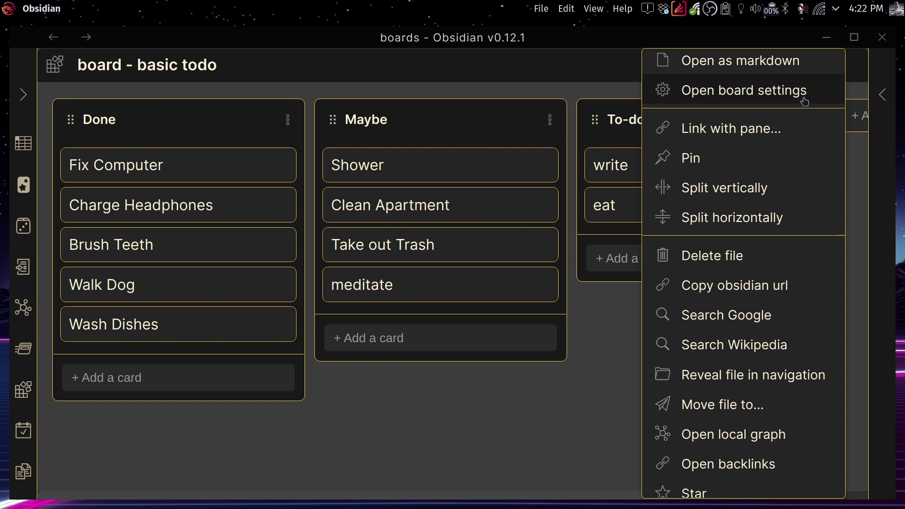
pyautogui.click(805, 102)
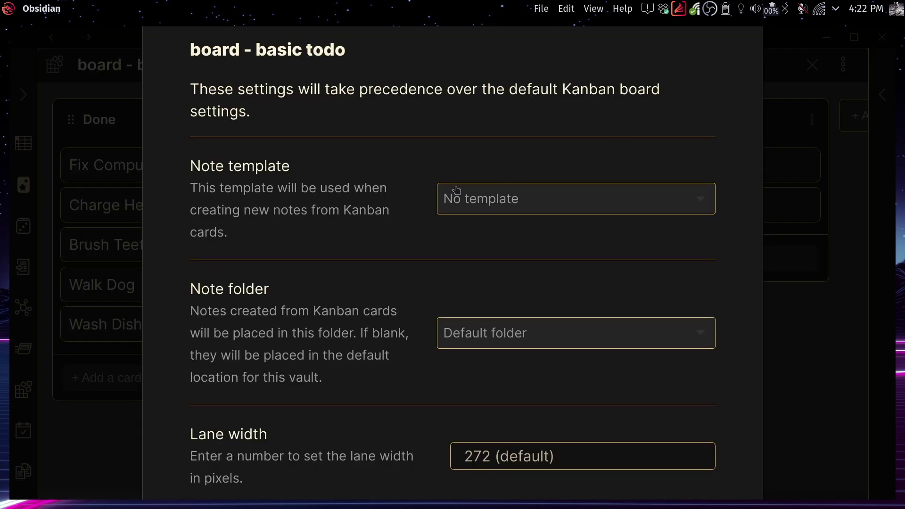
pyautogui.click(486, 200)
pyautogui.write('board tem')
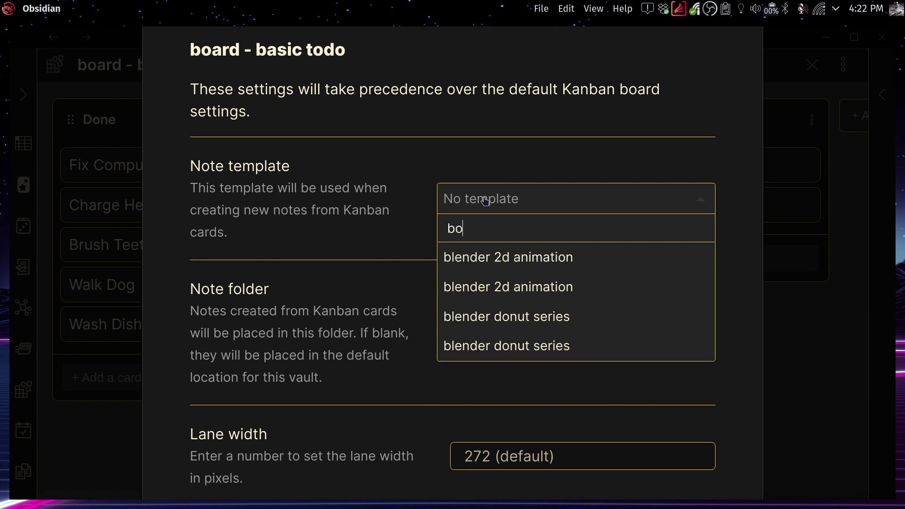
pyautogui.click(548, 266)
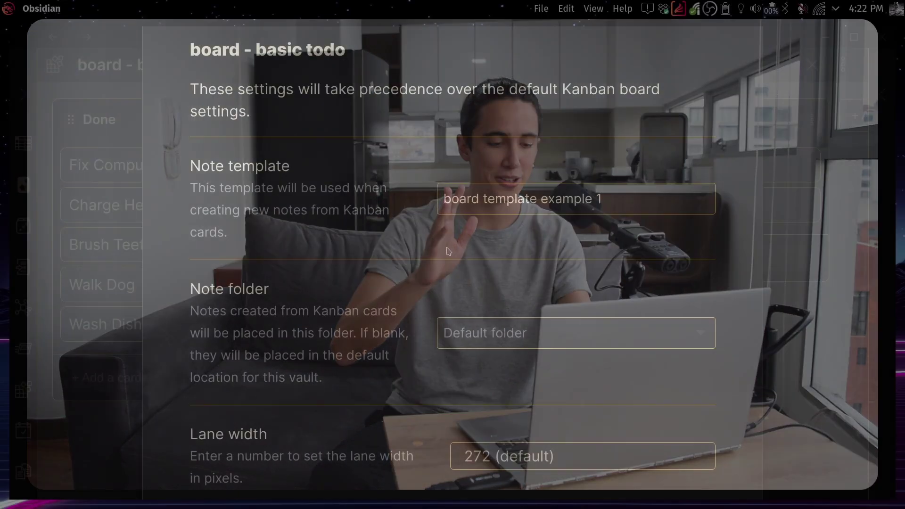
pyautogui.press('Escape')
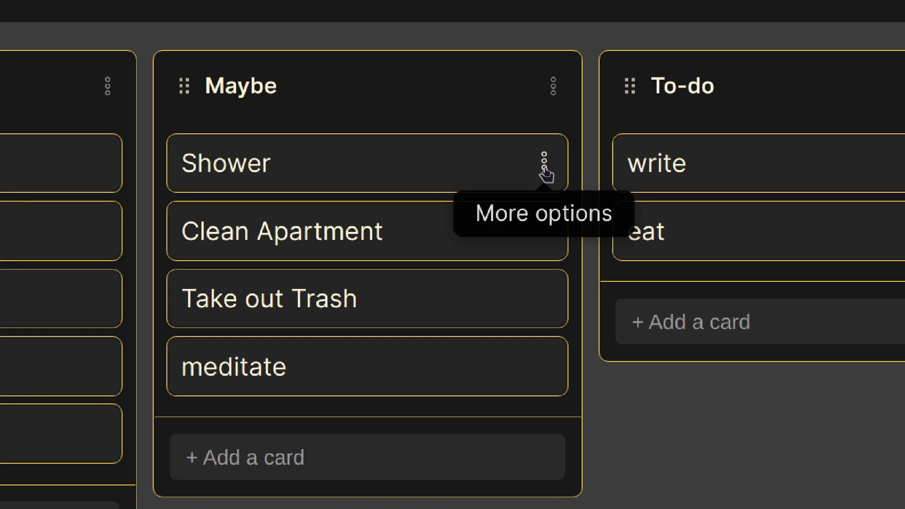
# Create a note from the Shower card and write 'because it's good for me' under Why.
pyautogui.click(545, 166)
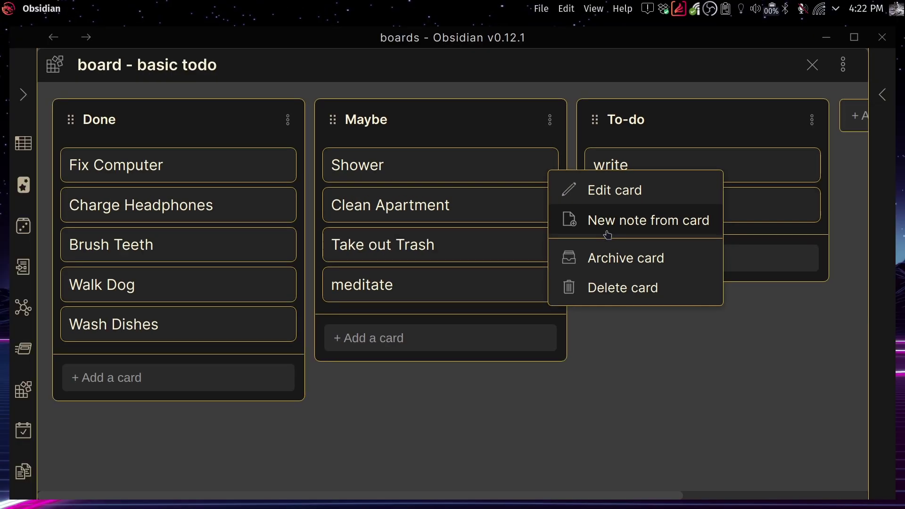
pyautogui.click(608, 236)
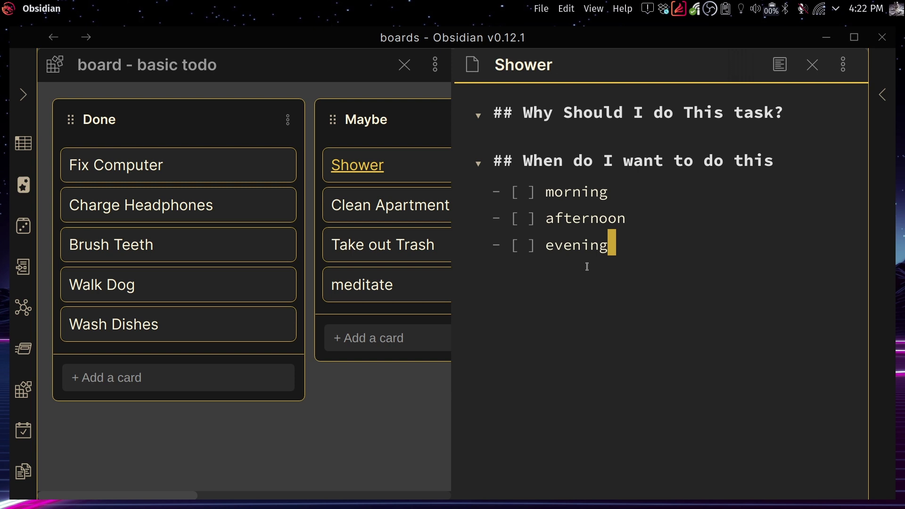
pyautogui.press('Up')
pyautogui.press('Up')
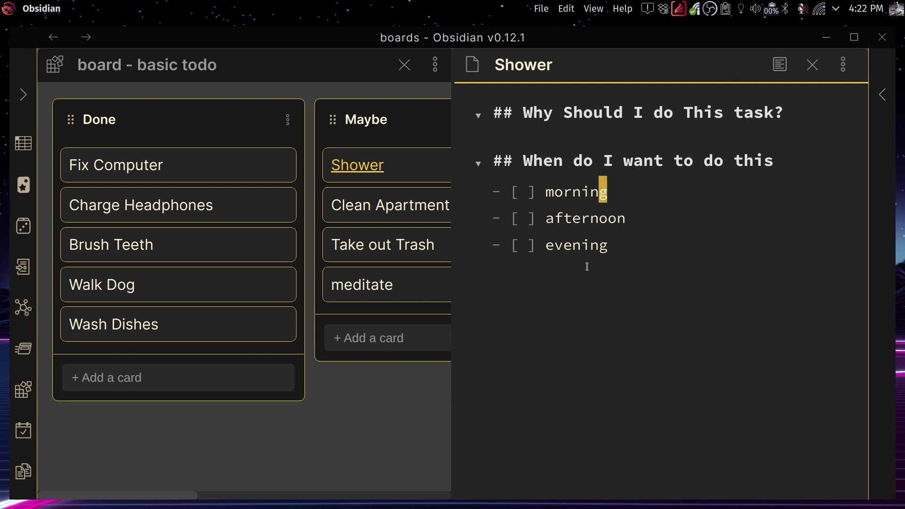
pyautogui.press('Up')
pyautogui.press('Up')
pyautogui.write('o')
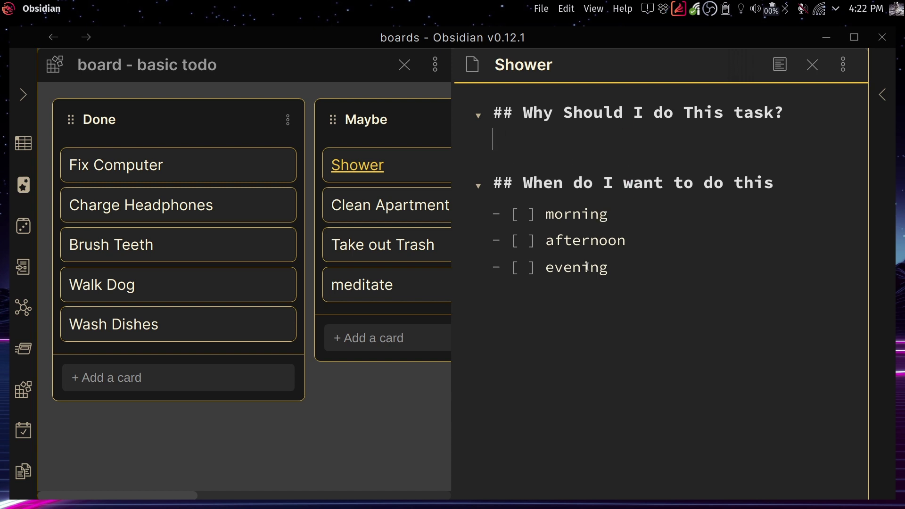
pyautogui.write("because it's g")
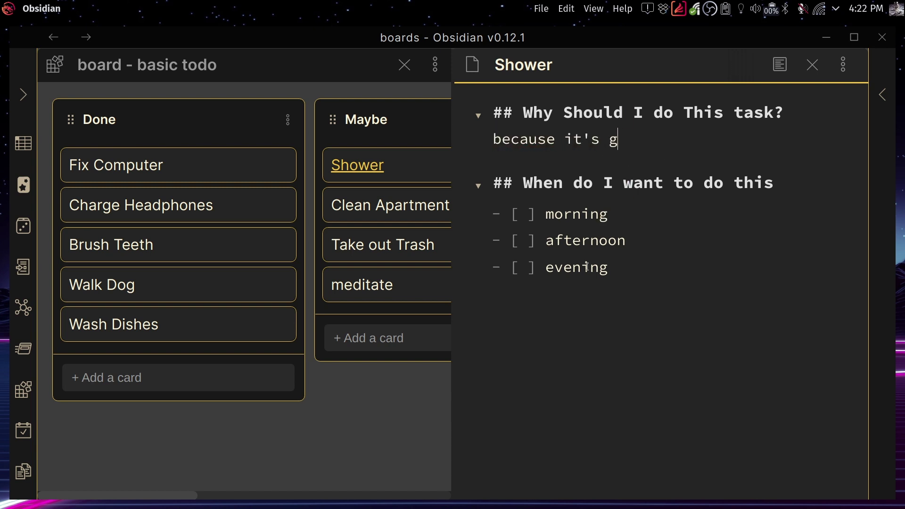
pyautogui.write('ood for me')
pyautogui.press('Escape')
# Tick the morning task and close the Shower note.
pyautogui.press('j')
pyautogui.press('j')
pyautogui.press('j')
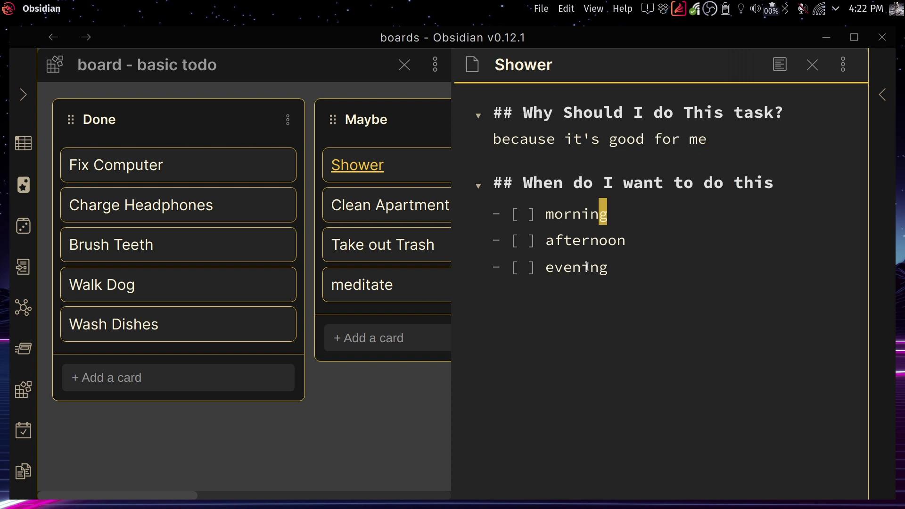
pyautogui.press('k')
pyautogui.press('j')
pyautogui.press('j')
pyautogui.press('k')
pyautogui.press('j')
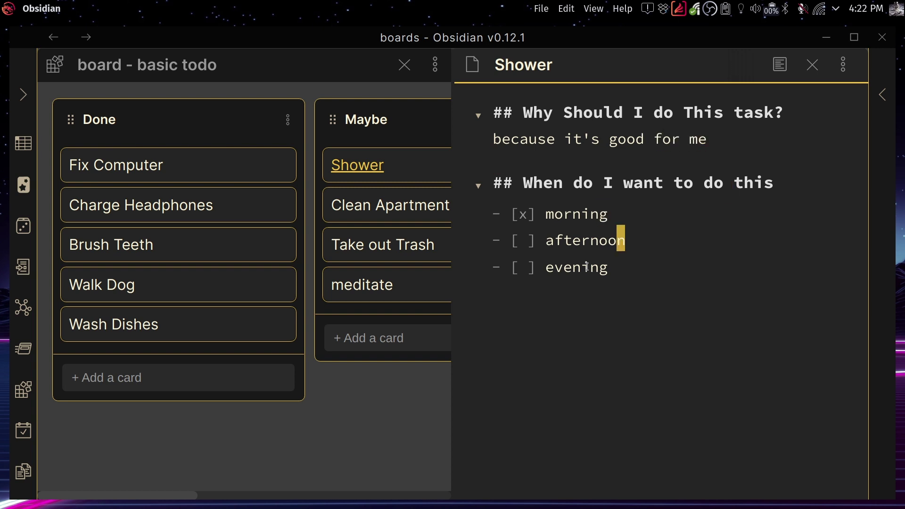
pyautogui.click(812, 65)
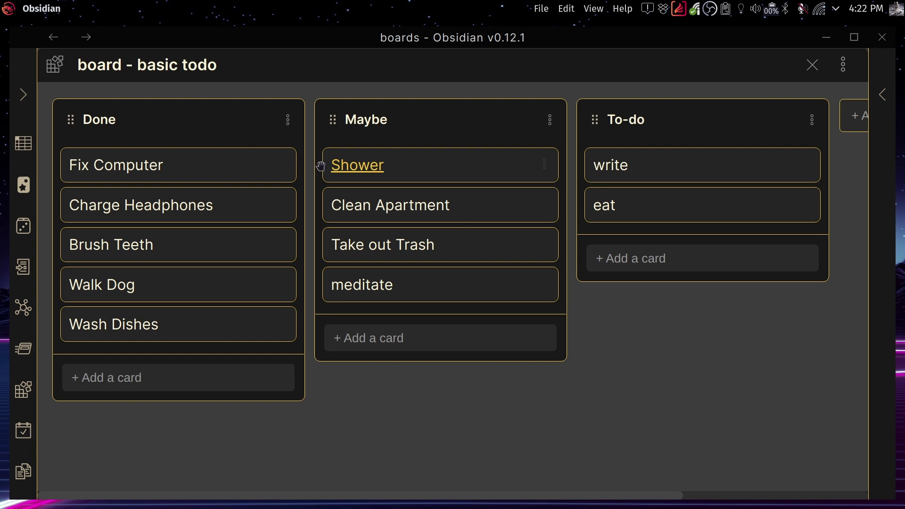
pyautogui.click(358, 167)
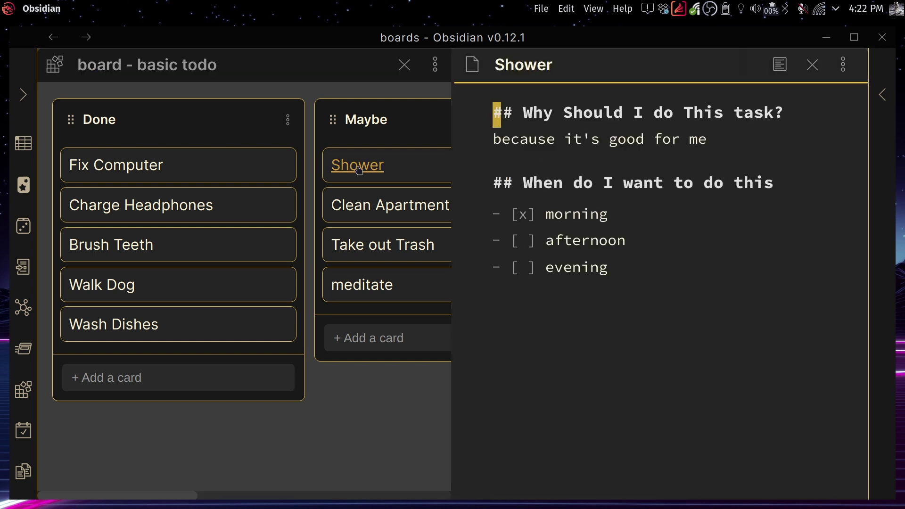
pyautogui.click(600, 270)
pyautogui.hotkey('ctrl', 'w')
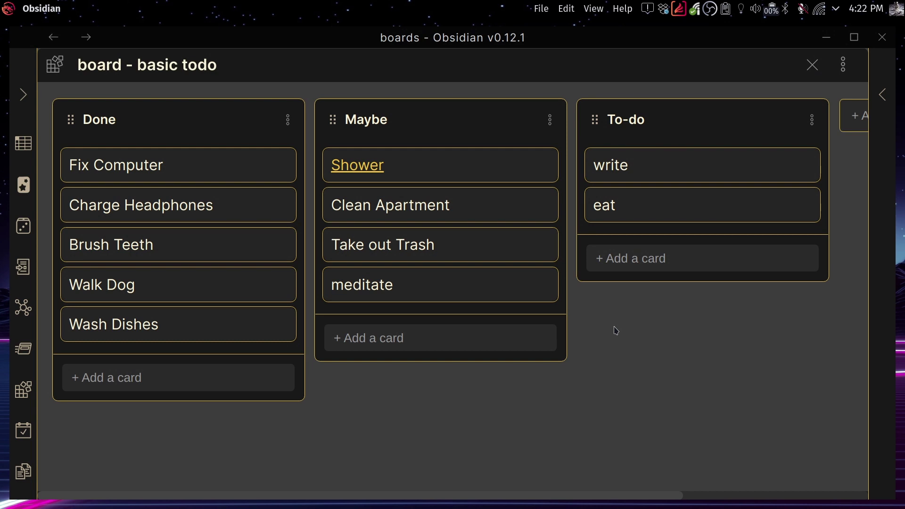
pyautogui.click(844, 65)
# Set the basic todo board's lane width to 100 in board settings.
pyautogui.click(794, 94)
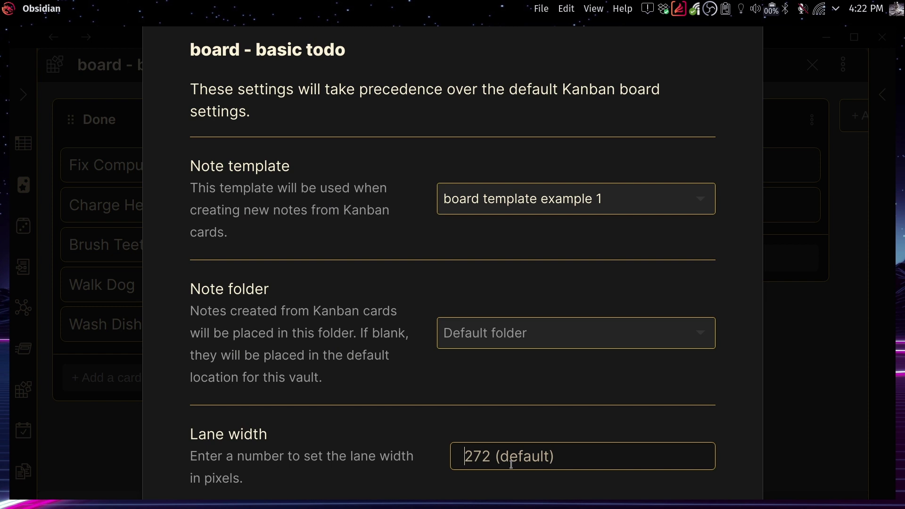
pyautogui.write('100')
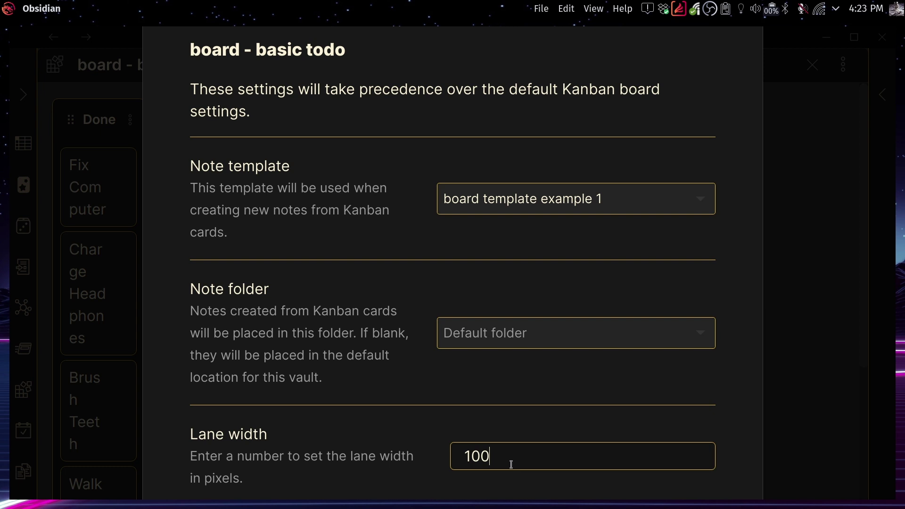
pyautogui.press('Escape')
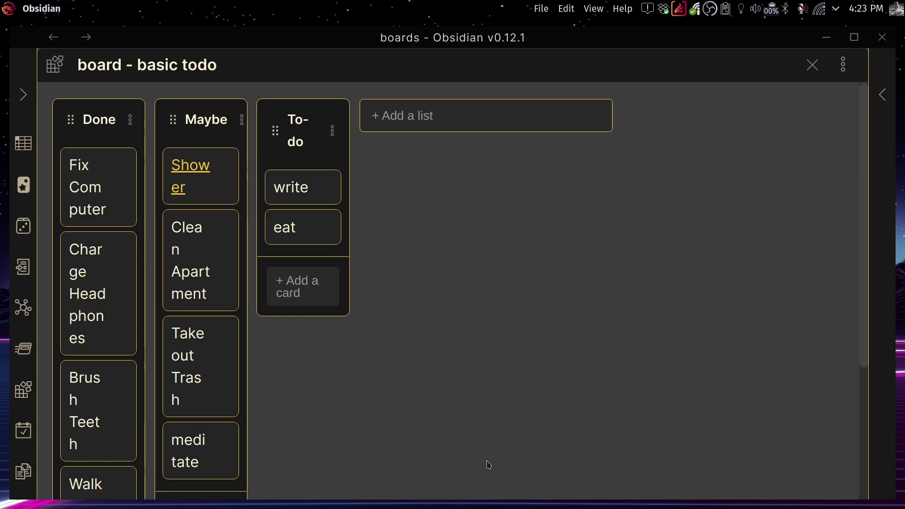
# Try a 500-pixel lane width on the basic todo board.
pyautogui.click(843, 65)
pyautogui.scroll(-2, 801, 80)
pyautogui.scroll(2, 727, 97)
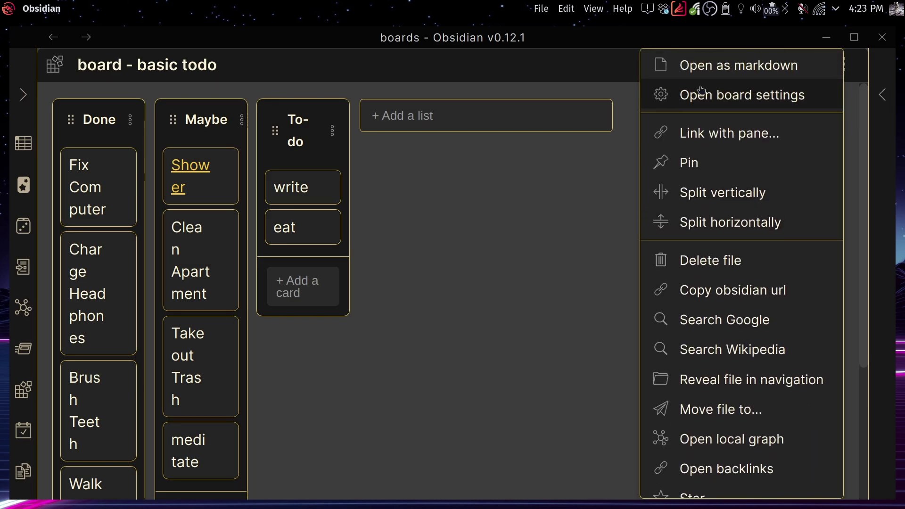
pyautogui.click(727, 99)
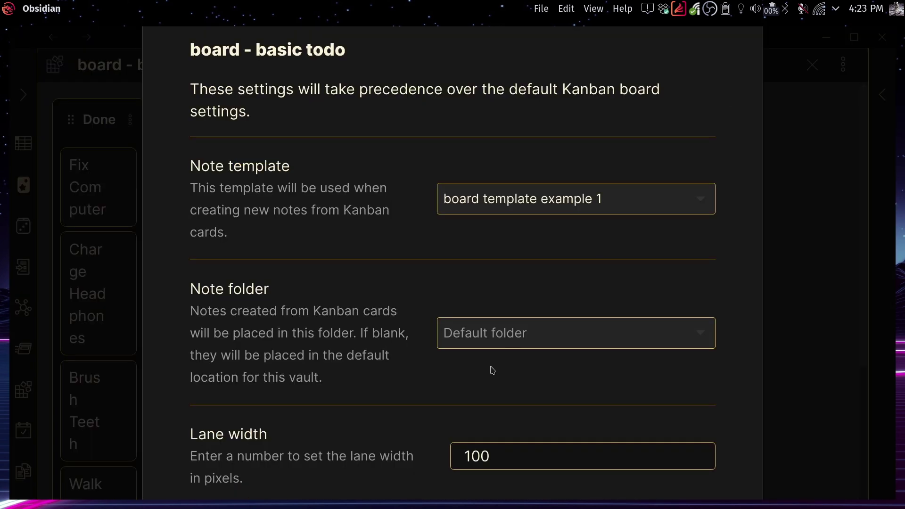
pyautogui.write('500')
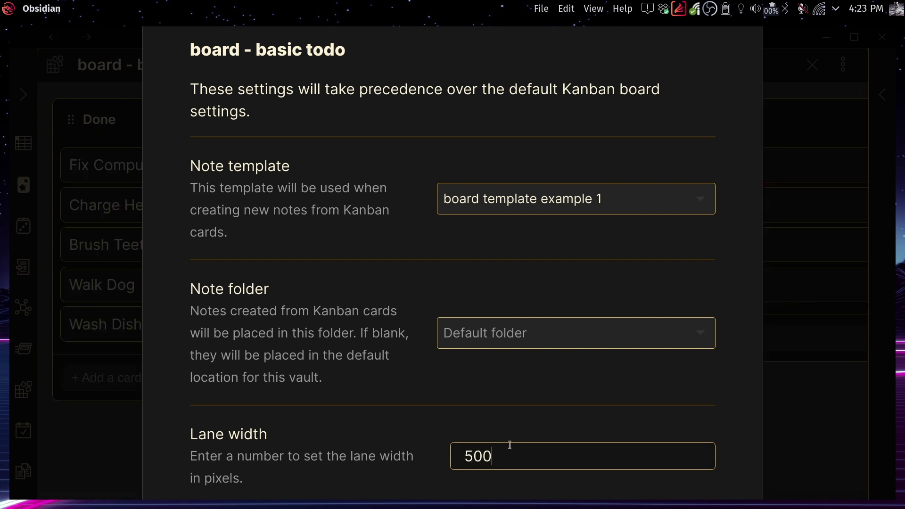
pyautogui.press('Escape')
pyautogui.hscroll(10, 366, 335)
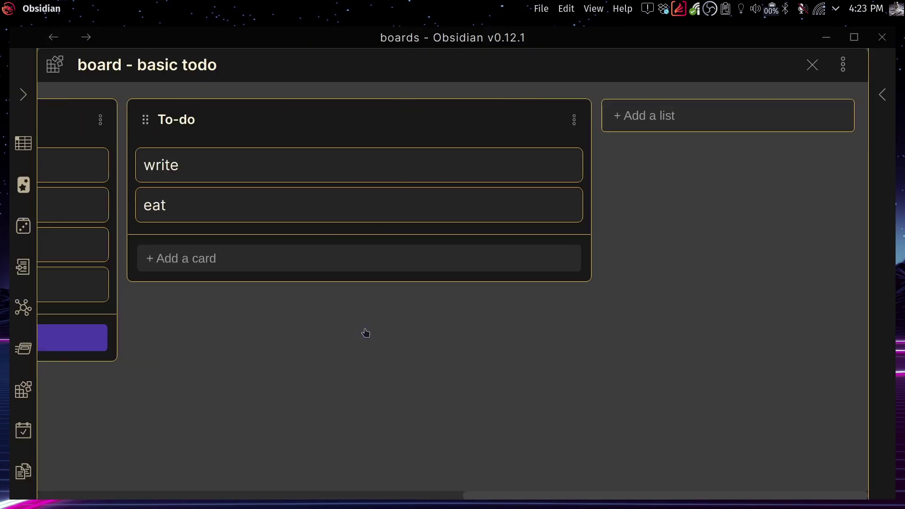
pyautogui.hscroll(-10, 366, 334)
# Clear the lane width back to default and close the basic todo board.
pyautogui.click(839, 74)
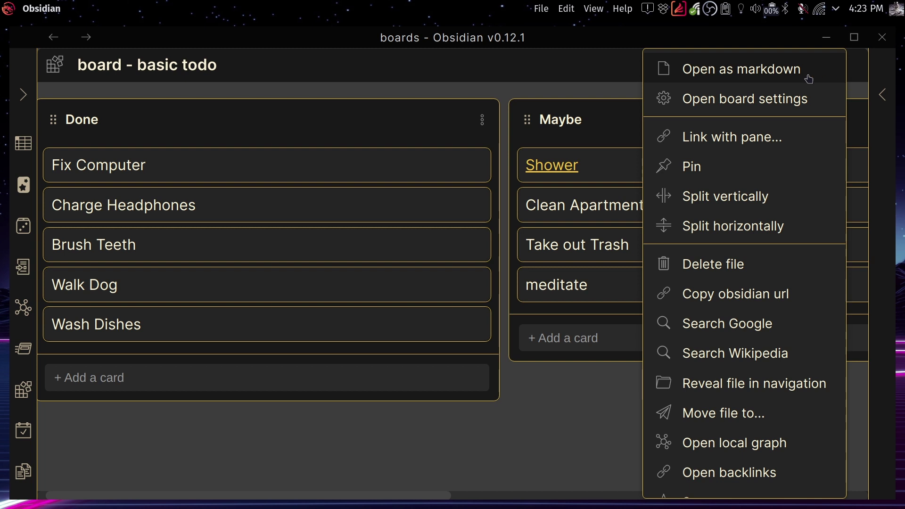
pyautogui.click(784, 94)
pyautogui.press('BackSpace')
pyautogui.press('BackSpace')
pyautogui.press('BackSpace')
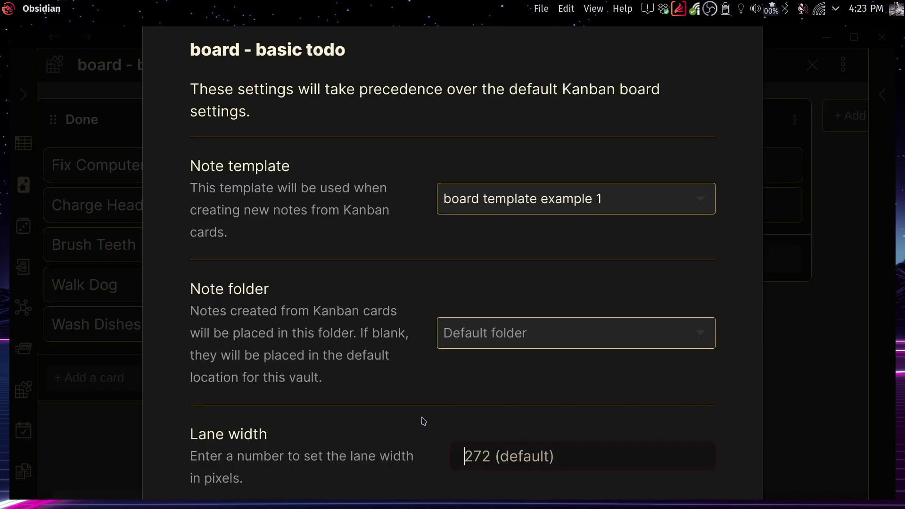
pyautogui.click(476, 333)
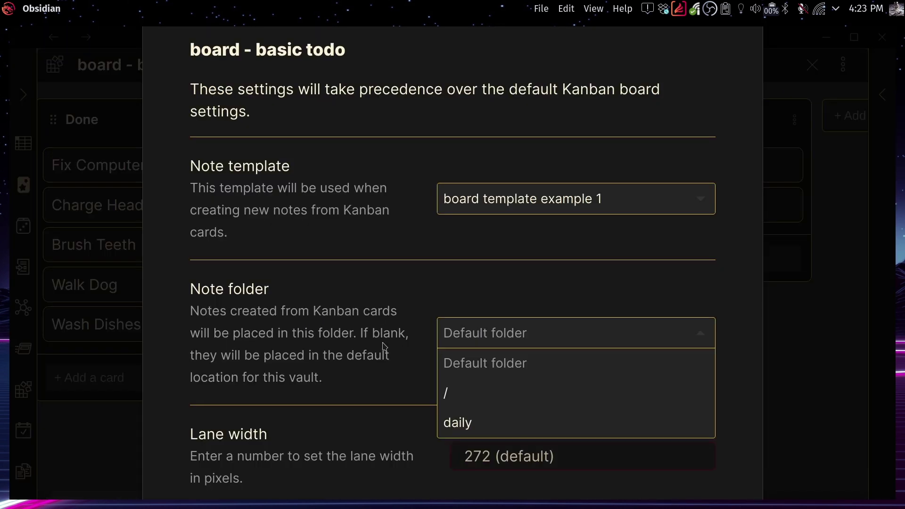
pyautogui.press('Escape')
pyautogui.hscroll(-1, 401, 410)
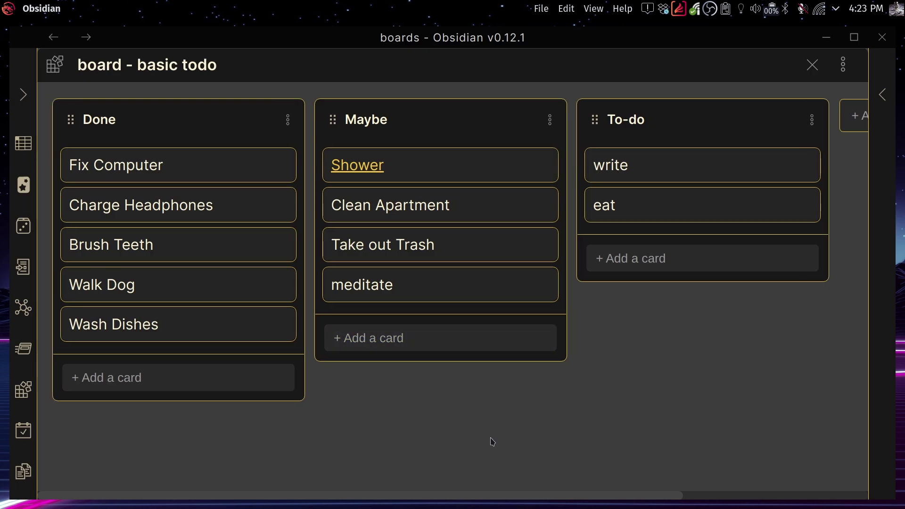
pyautogui.hotkey('ctrl', 'w')
pyautogui.hotkey('ctrl', 'p')
# Create a new Kanban board and rename it 'films to watch'.
pyautogui.write('kanb')
pyautogui.press('Return')
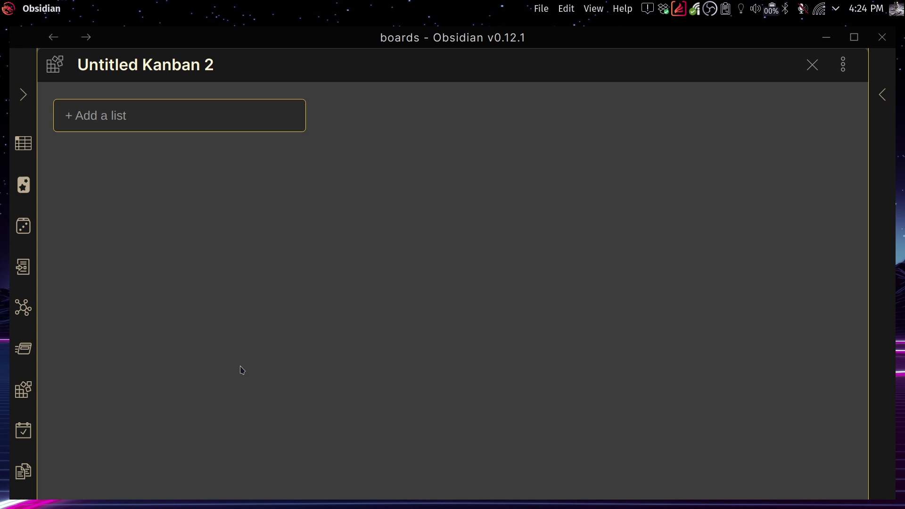
pyautogui.click(160, 65)
pyautogui.write('fi')
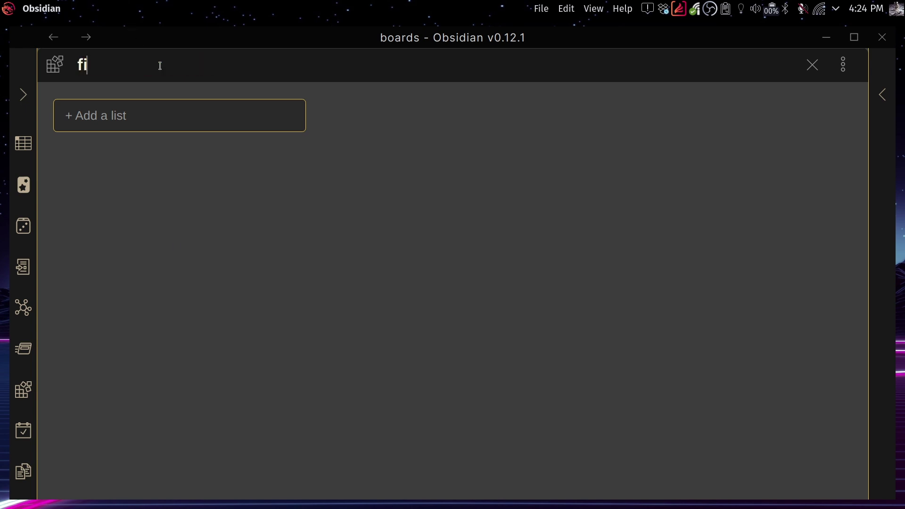
pyautogui.write('lms to watch')
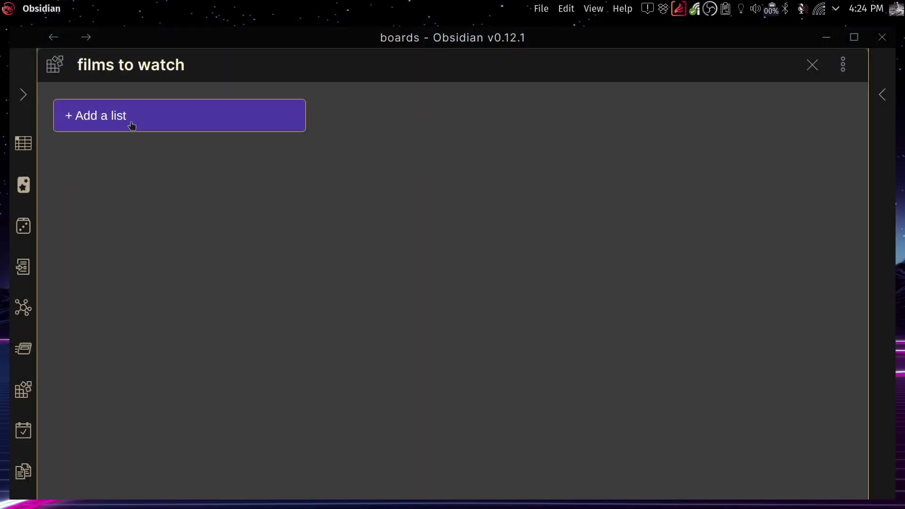
# Add three lists: 'to watch', 'rewatch' and 'watched', and start a card in rewatch.
pyautogui.click(132, 125)
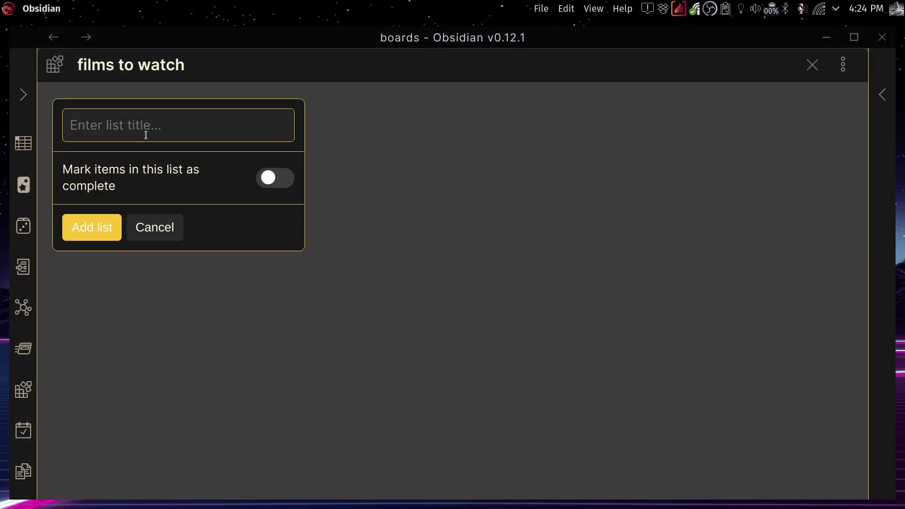
pyautogui.write('vil')
pyautogui.press('BackSpace')
pyautogui.press('BackSpace')
pyautogui.press('BackSpace')
pyautogui.write('to watch')
pyautogui.press('Return')
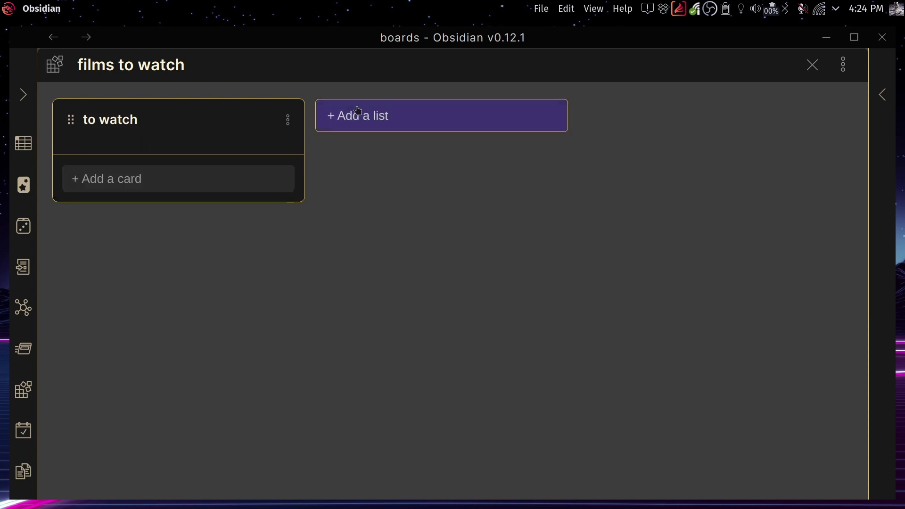
pyautogui.click(361, 113)
pyautogui.write('rewatcgh')
pyautogui.press('Return')
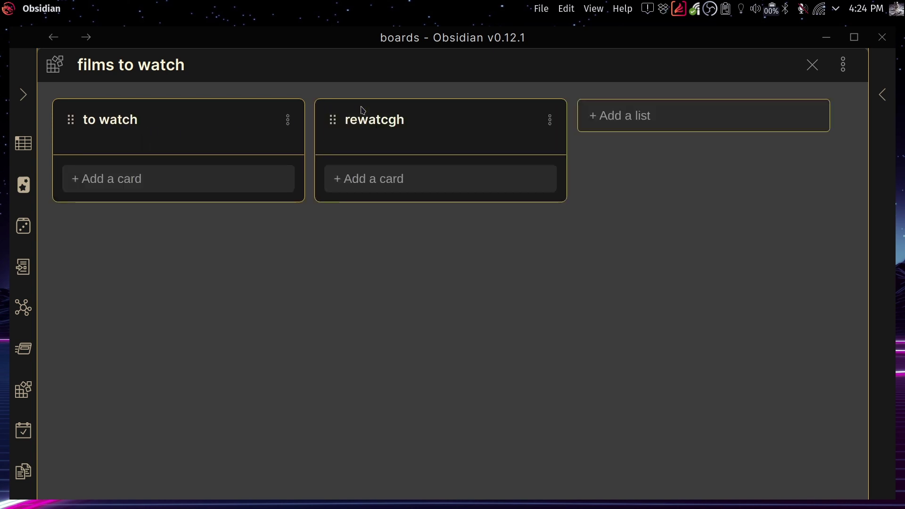
pyautogui.write('watche')
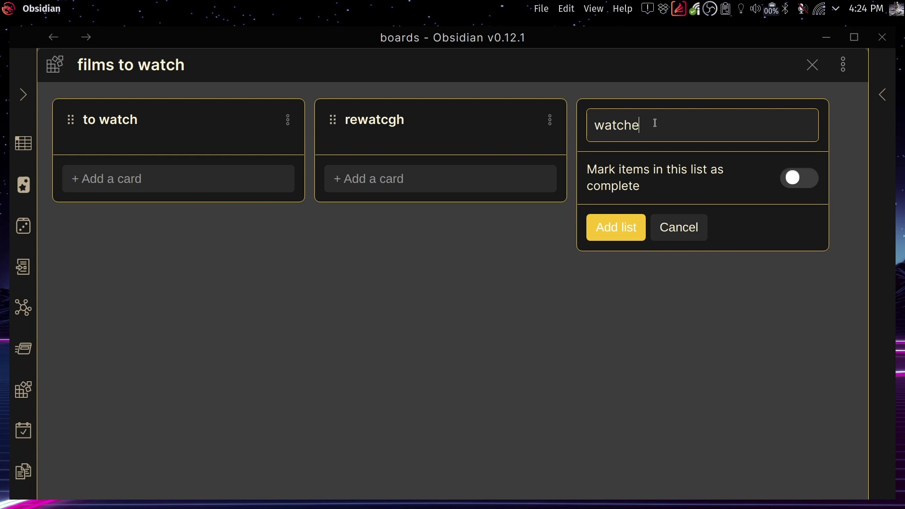
pyautogui.write('d')
pyautogui.press('Return')
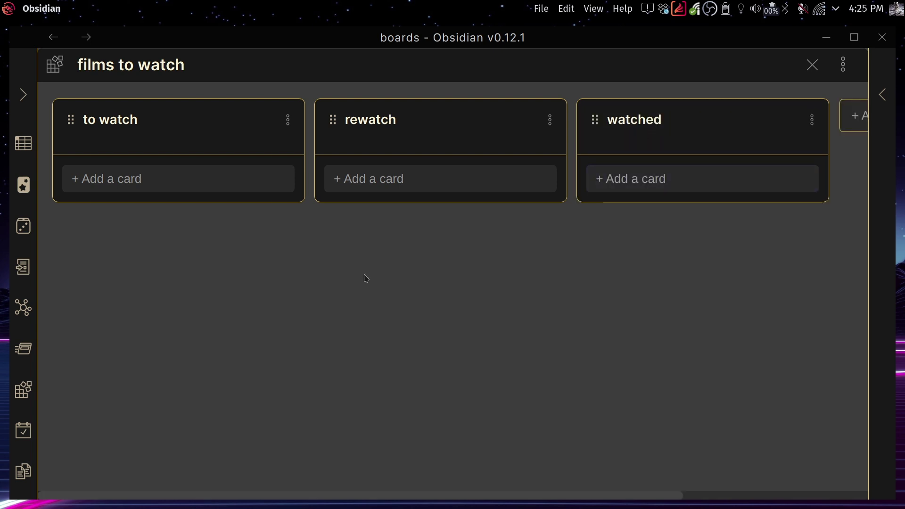
pyautogui.click(366, 179)
# Add the 'prestigue' card and rearrange cards, moving Hancock to the top of Watched.
pyautogui.write('prestigue')
pyautogui.press('Return')
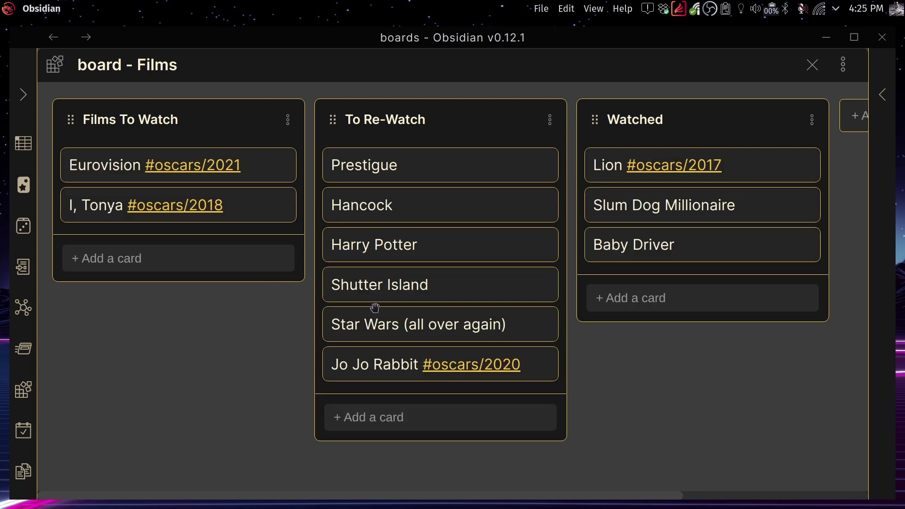
pyautogui.moveTo(384, 234); pyautogui.dragTo(410, 287)
pyautogui.moveTo(411, 245); pyautogui.dragTo(410, 204)
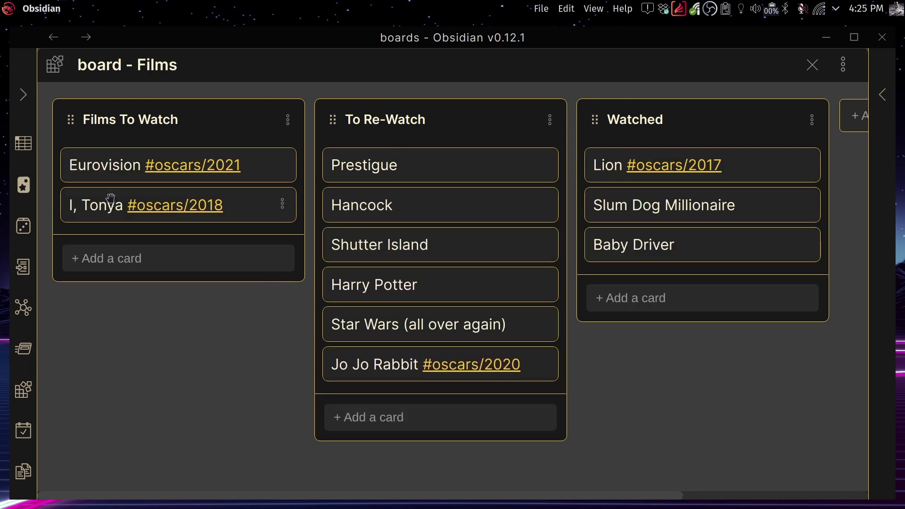
pyautogui.moveTo(109, 203); pyautogui.dragTo(410, 188)
pyautogui.moveTo(359, 168); pyautogui.dragTo(173, 189)
pyautogui.moveTo(419, 192); pyautogui.dragTo(681, 170)
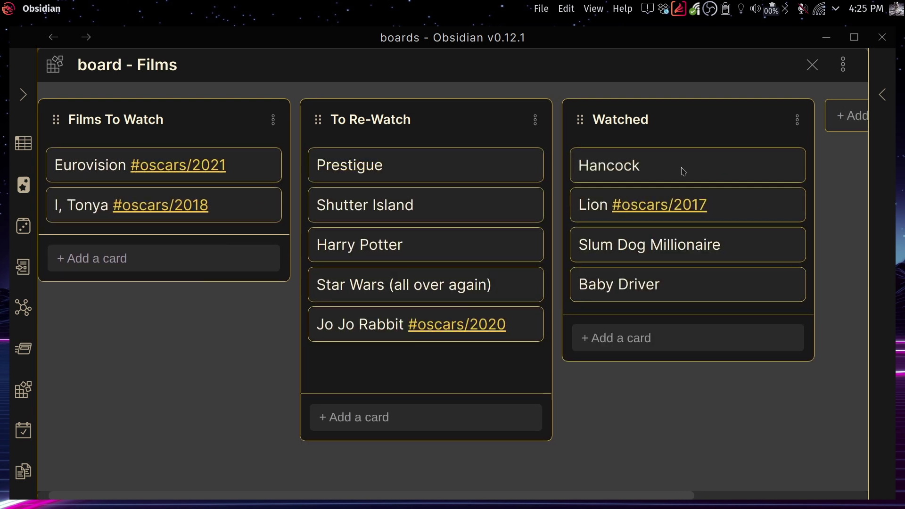
# Add the #saga tag to the Harry Potter card.
pyautogui.click(529, 244)
pyautogui.click(608, 262)
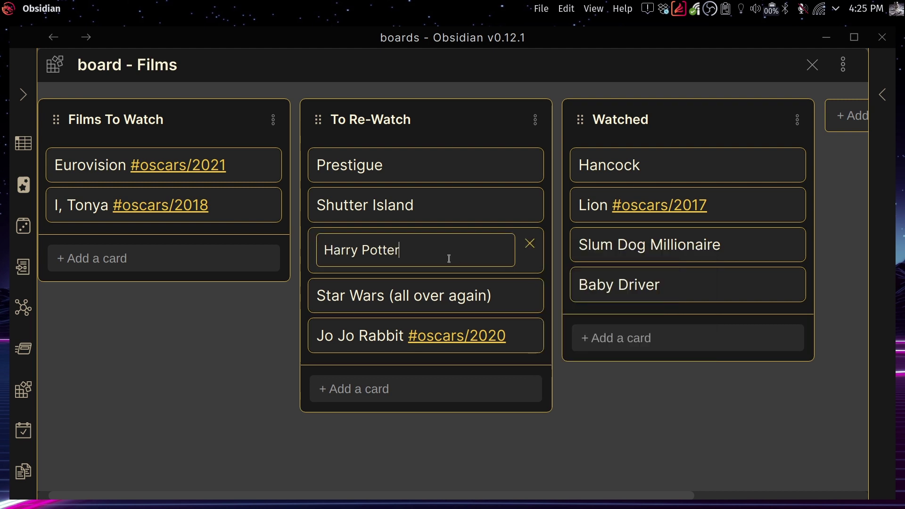
pyautogui.write('#saga')
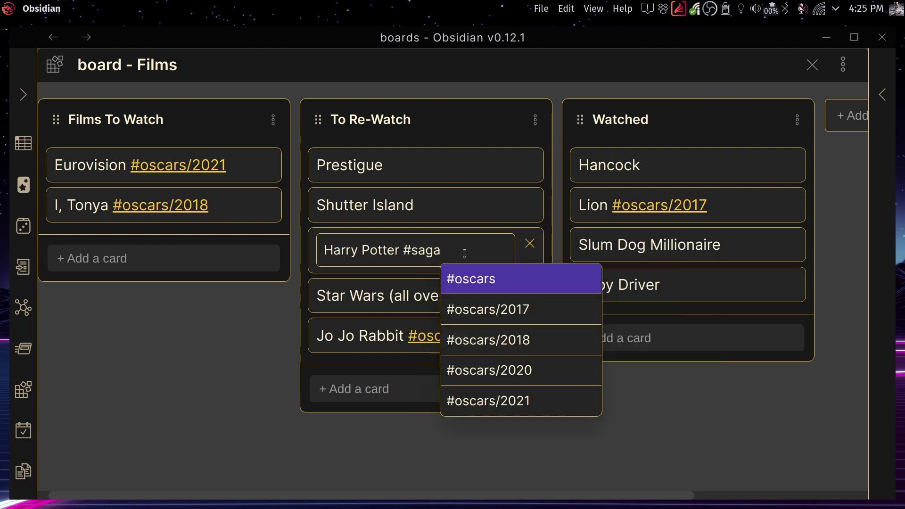
pyautogui.click(530, 243)
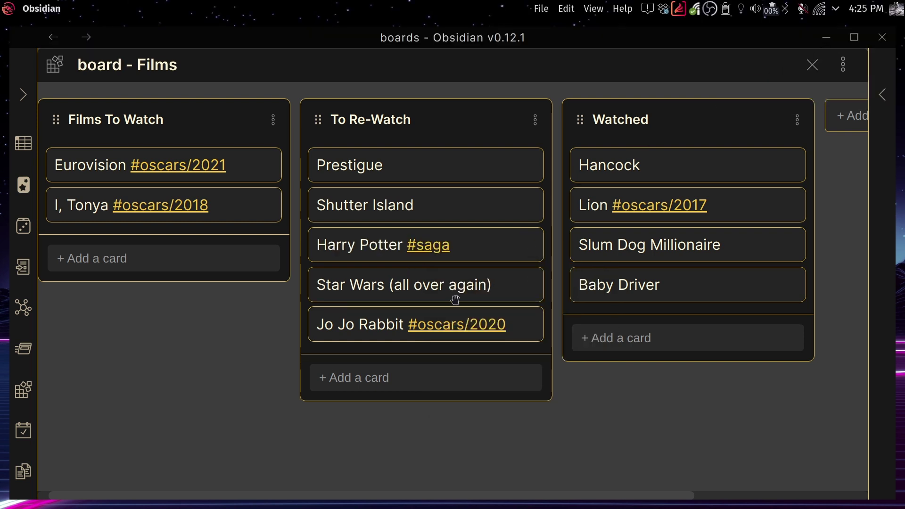
# Tag Star Wars #saga, move Harry Potter to the top of To Re-Watch, and list #saga cards.
pyautogui.click(531, 284)
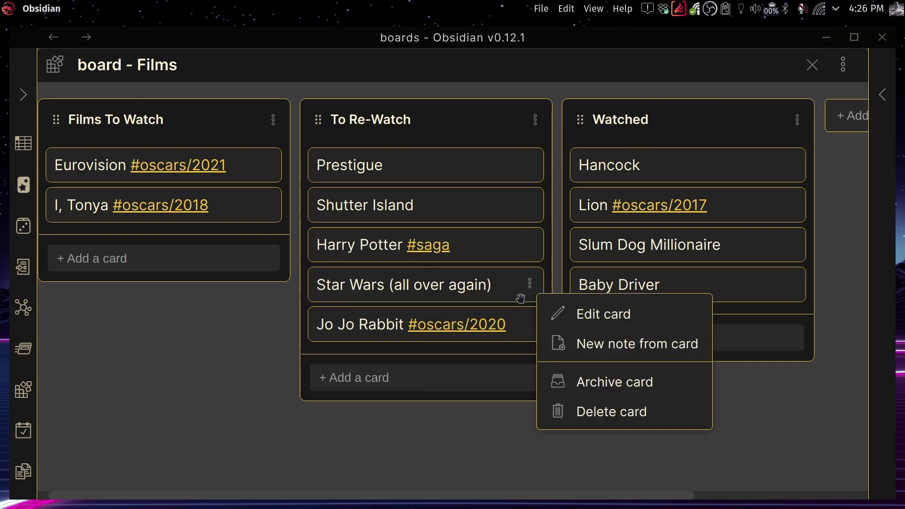
pyautogui.click(567, 318)
pyautogui.write('#sa')
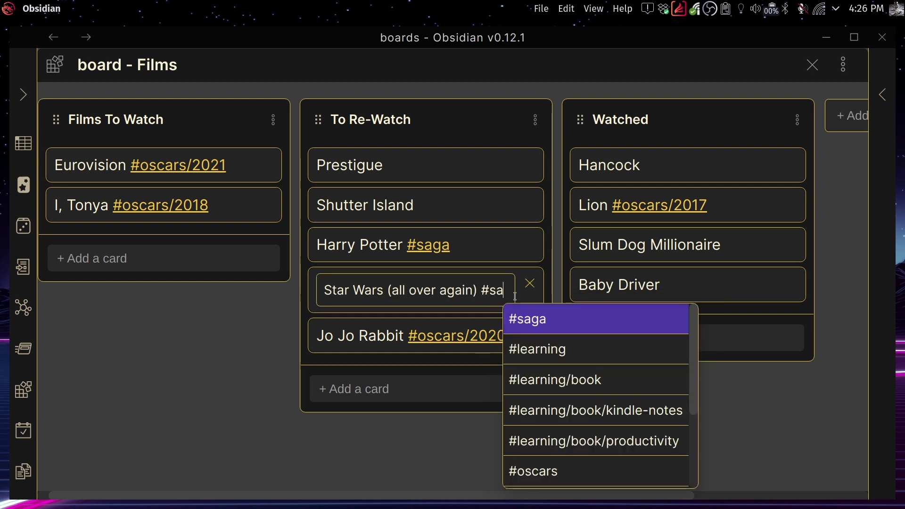
pyautogui.click(552, 330)
pyautogui.click(529, 283)
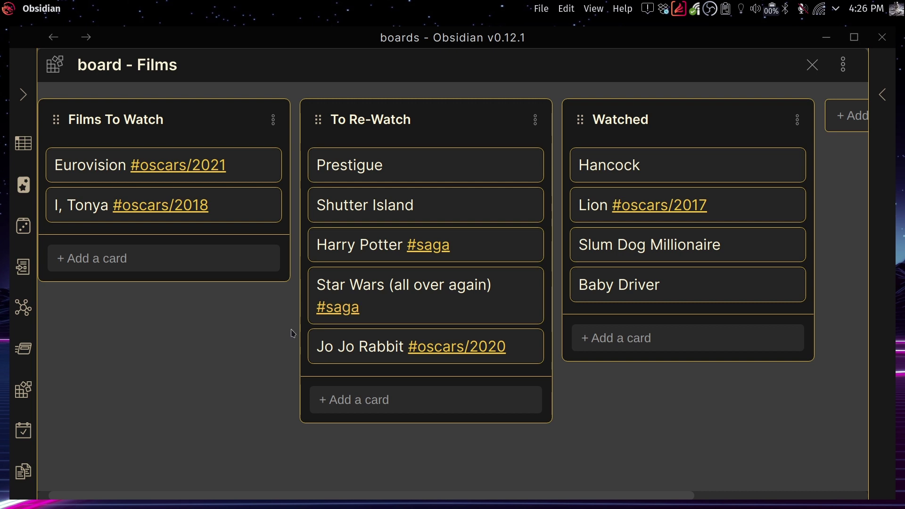
pyautogui.moveTo(397, 245); pyautogui.dragTo(423, 168)
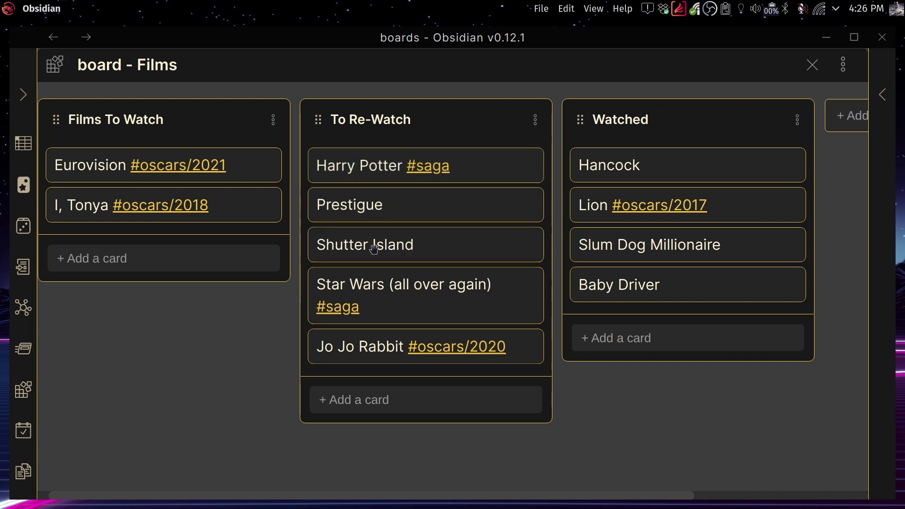
pyautogui.click(429, 166)
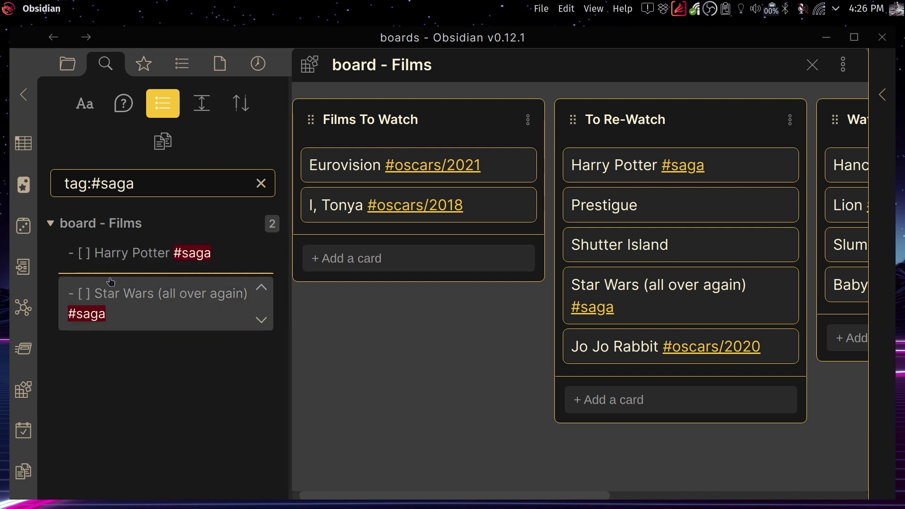
# Close the #saga search panel and drag To Re-Watch into the first lane.
pyautogui.scroll(-1, 25, 94)
pyautogui.click(25, 92)
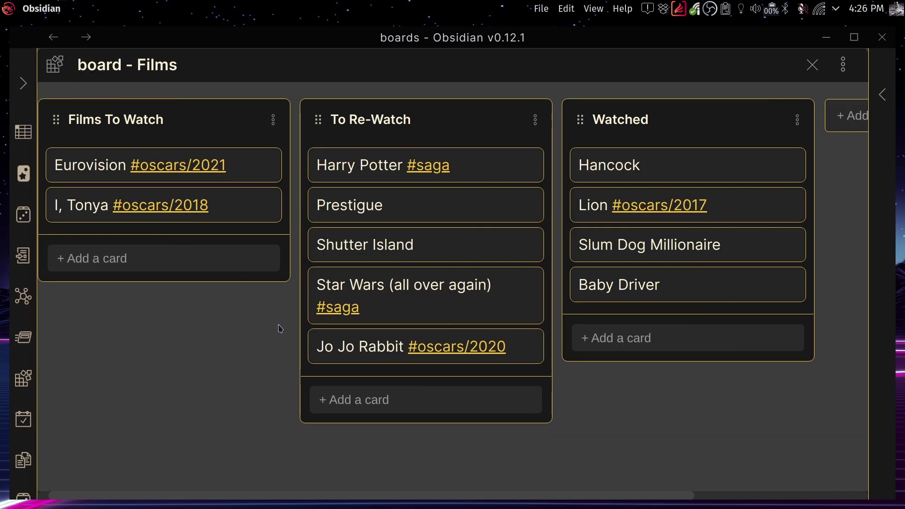
pyautogui.moveTo(333, 120); pyautogui.dragTo(177, 117)
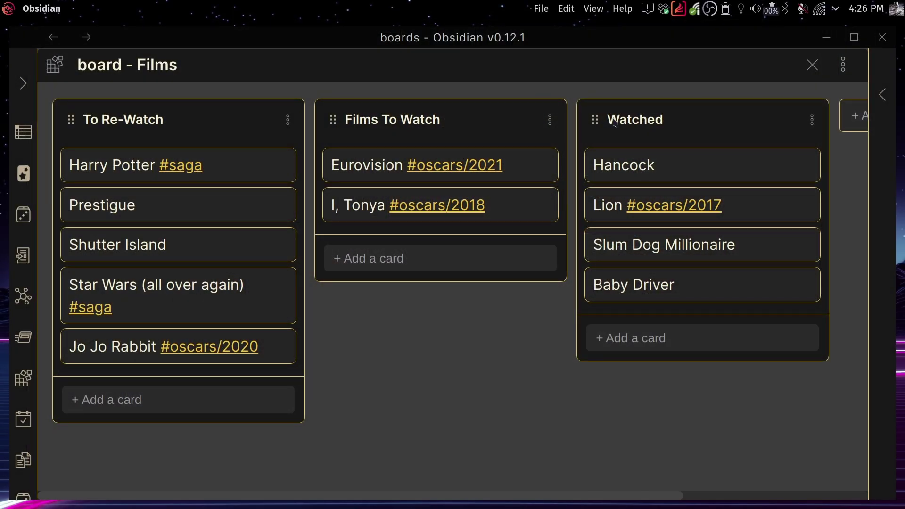
# Reorder the lanes to Watched, To Re-Watch, then Films To Watch.
pyautogui.moveTo(615, 124); pyautogui.dragTo(115, 95)
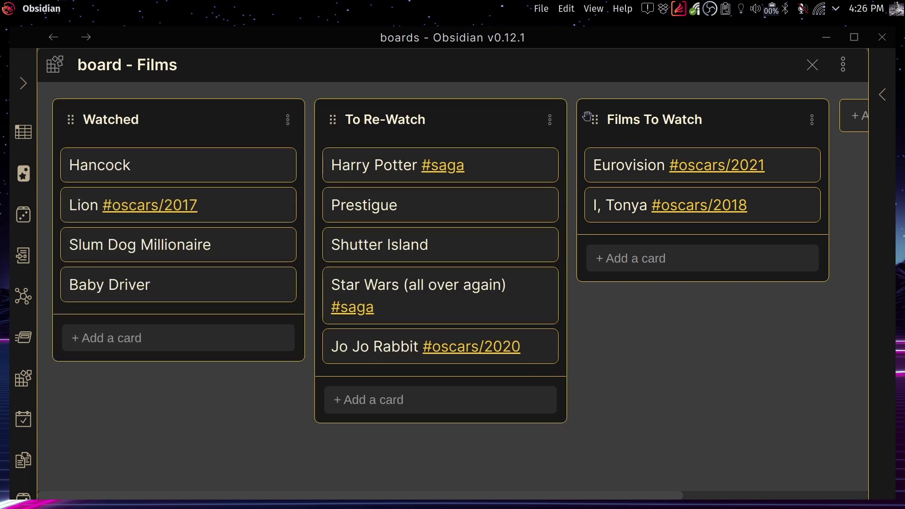
pyautogui.moveTo(587, 116); pyautogui.dragTo(330, 118)
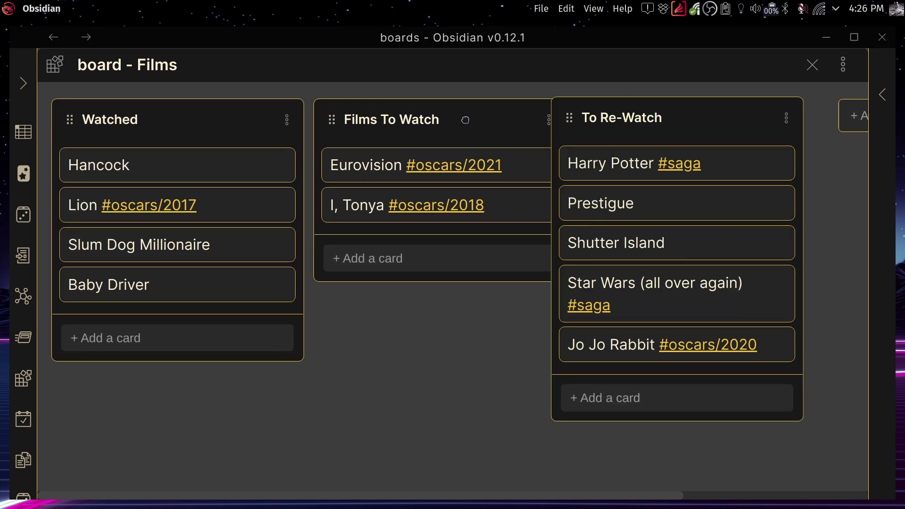
pyautogui.moveTo(466, 120); pyautogui.dragTo(643, 89)
# View the Films board as markdown source, then switch back to the Kanban view.
pyautogui.click(842, 67)
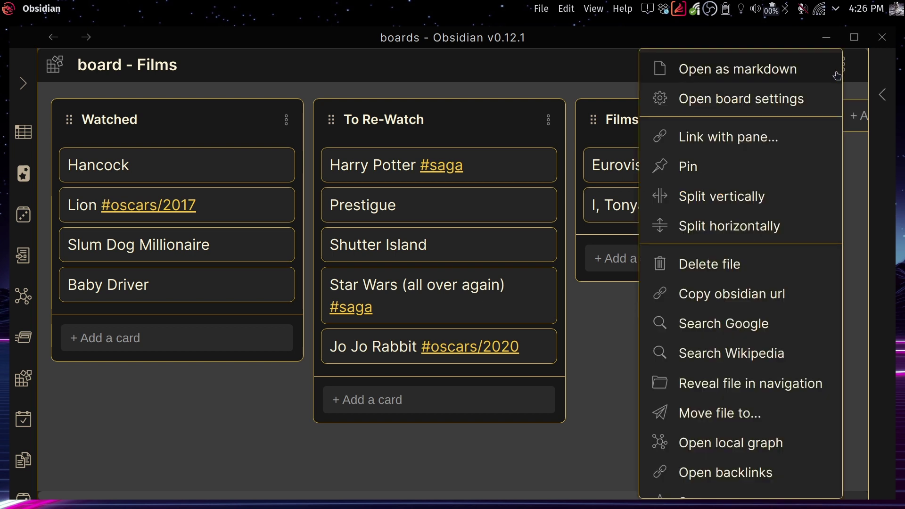
pyautogui.click(809, 71)
pyautogui.scroll(-10, 586, 270)
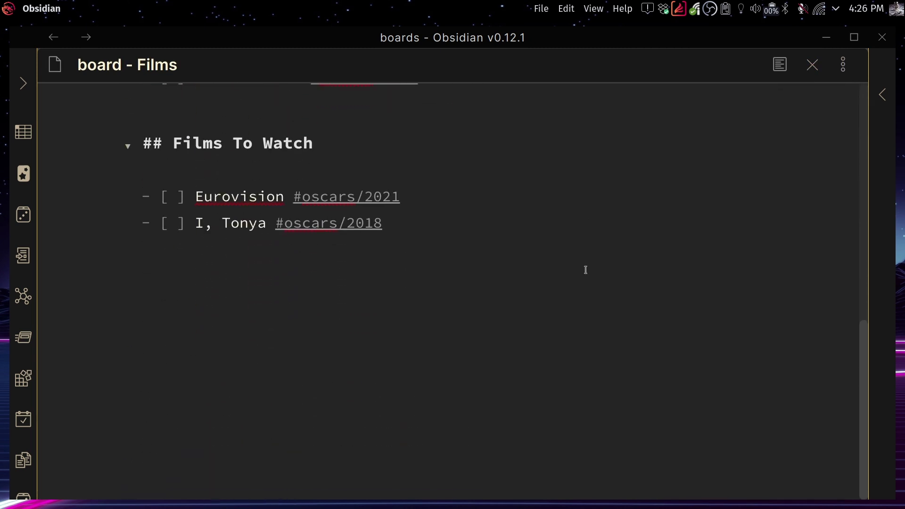
pyautogui.scroll(10, 586, 269)
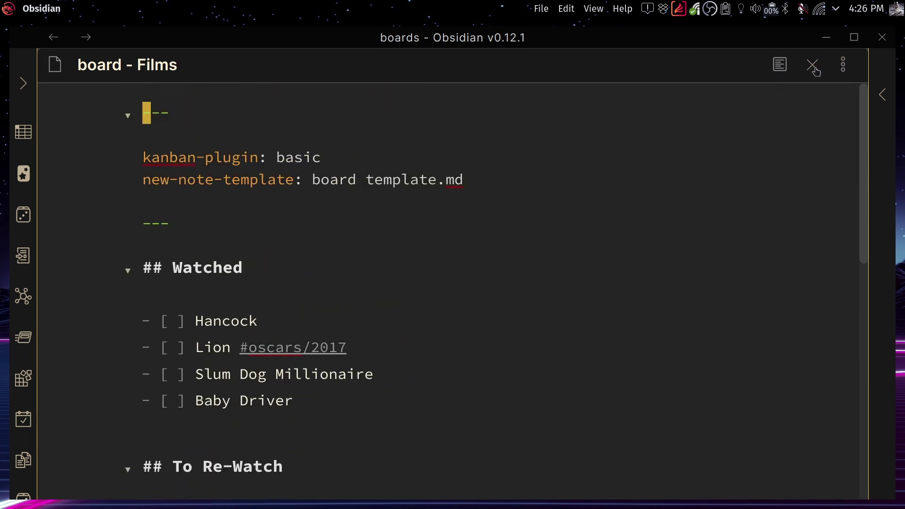
pyautogui.click(843, 66)
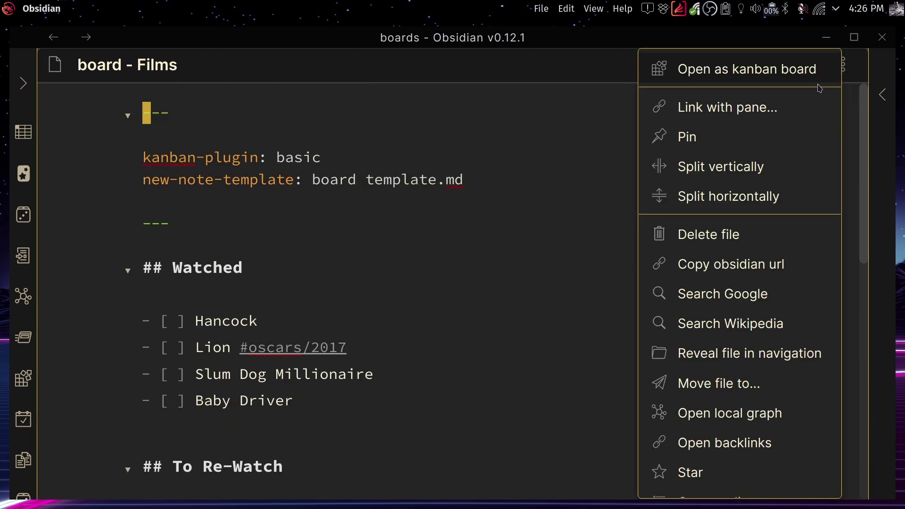
pyautogui.click(747, 70)
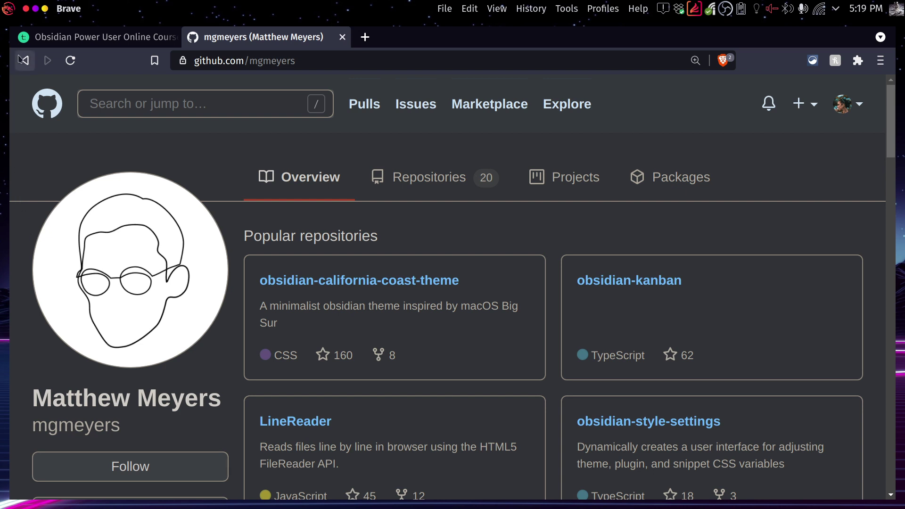
# Go back to the obsidian-kanban repository and scroll the README to the Roadmap's Beta and Backlog lists.
pyautogui.click(26, 62)
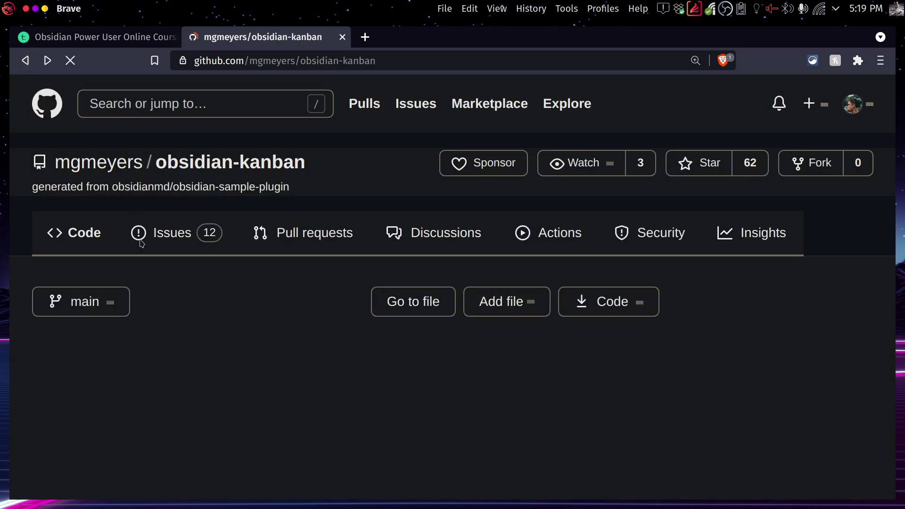
pyautogui.scroll(-3, 179, 323)
pyautogui.scroll(-15, 179, 323)
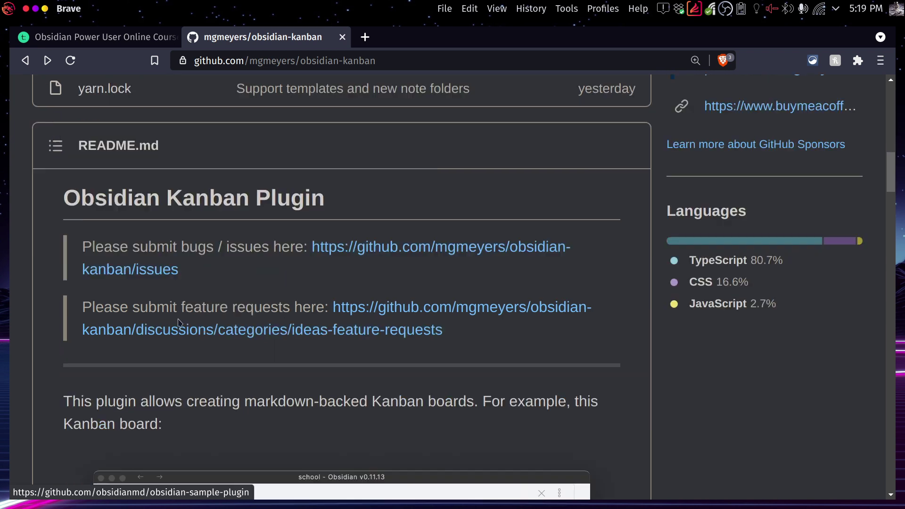
pyautogui.scroll(-18, 258, 308)
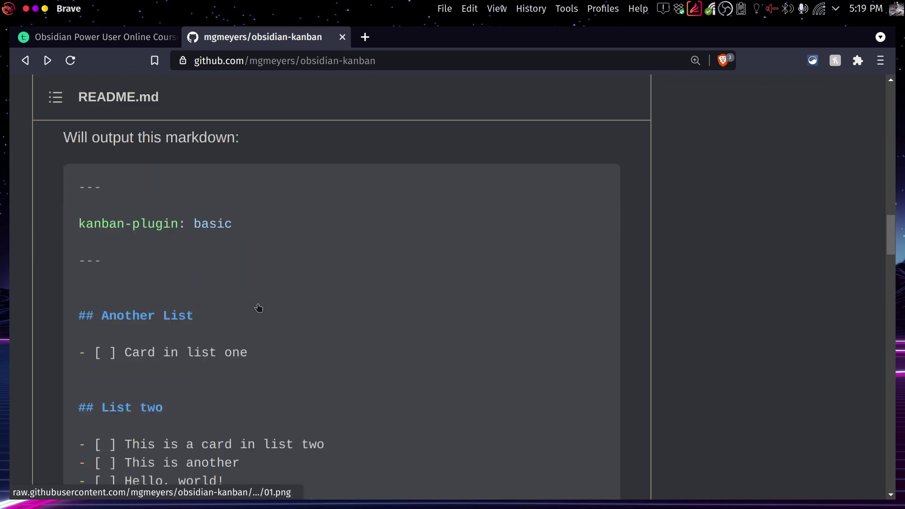
pyautogui.scroll(-20, 258, 308)
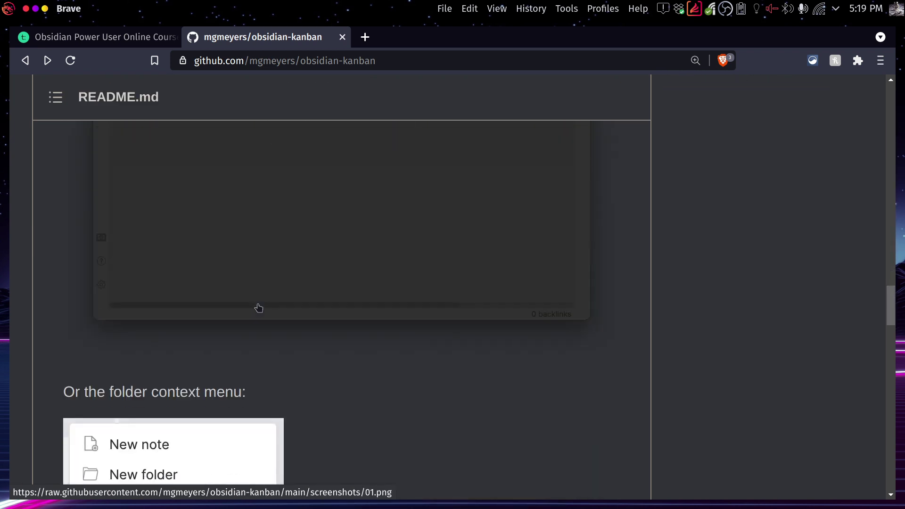
pyautogui.scroll(-12, 258, 308)
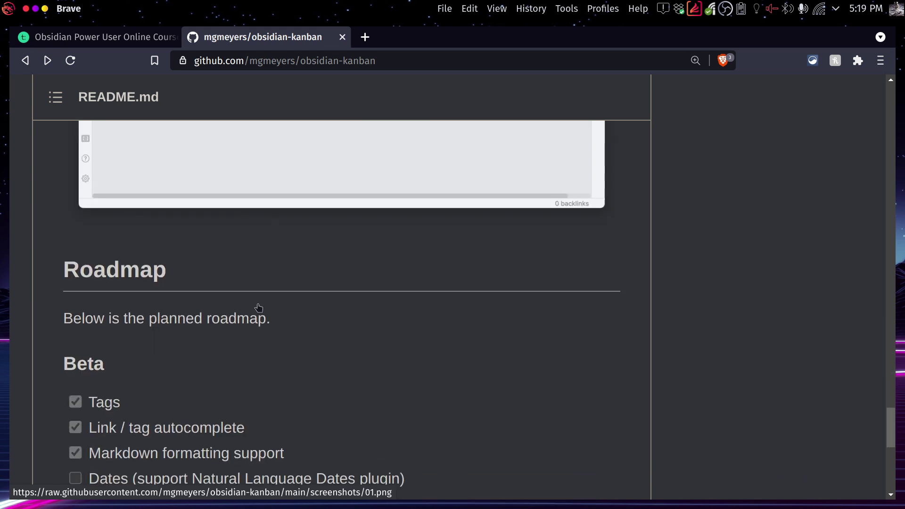
pyautogui.scroll(3, 259, 308)
pyautogui.scroll(1, 258, 308)
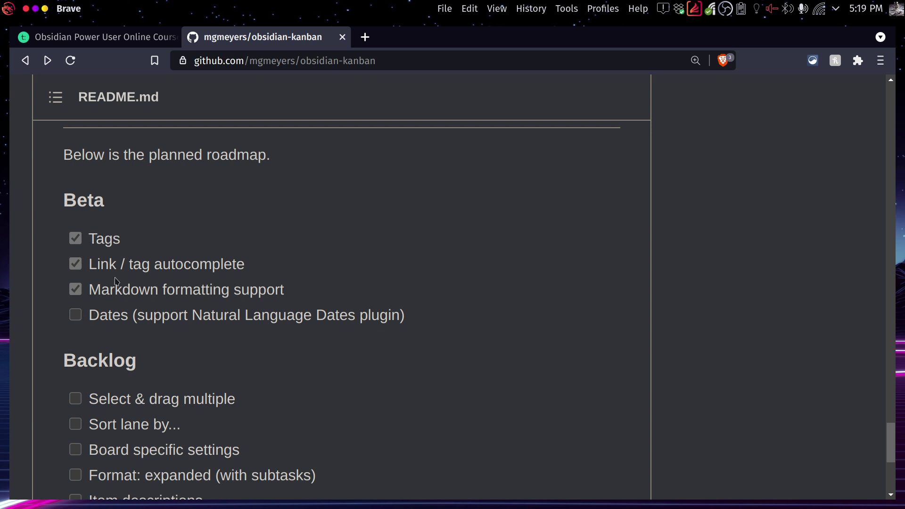
pyautogui.scroll(4, 105, 294)
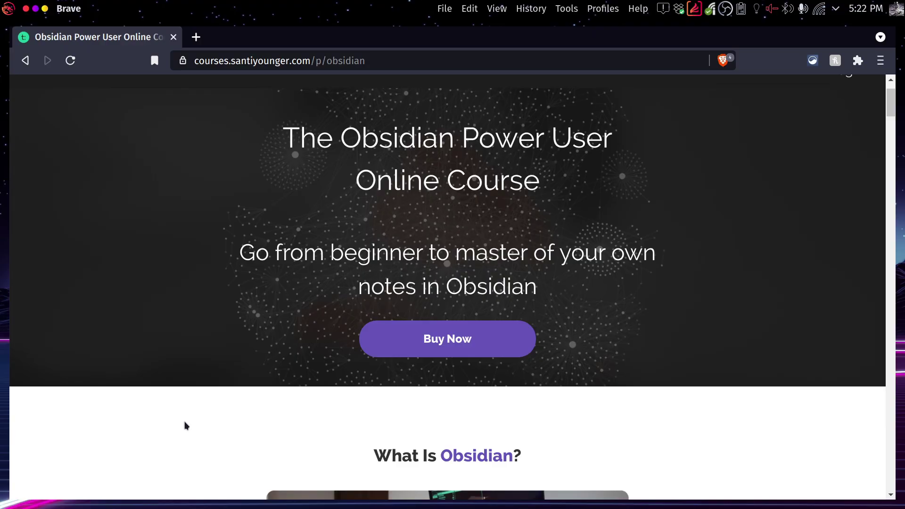
# Scroll the course page down to the Getting Started With Obsidian and Obsidian Features and Tools lessons.
pyautogui.scroll(-7, 184, 425)
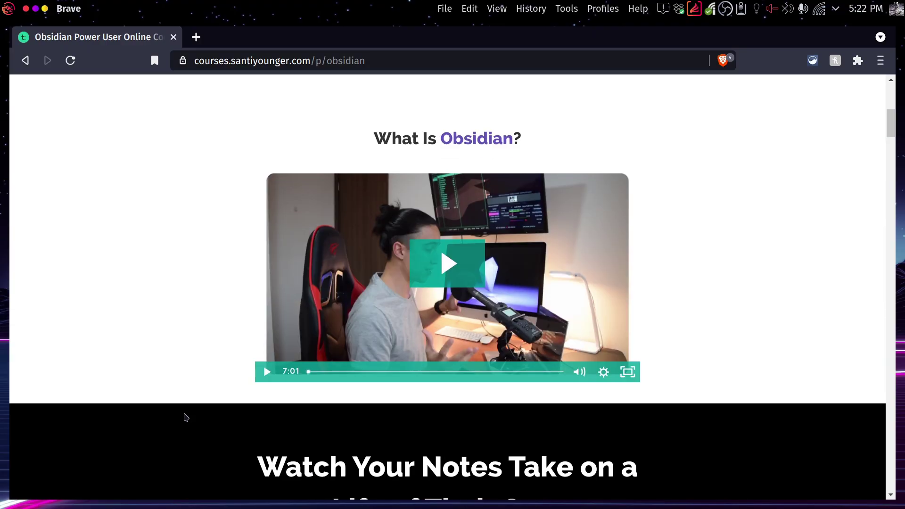
pyautogui.scroll(-15, 184, 417)
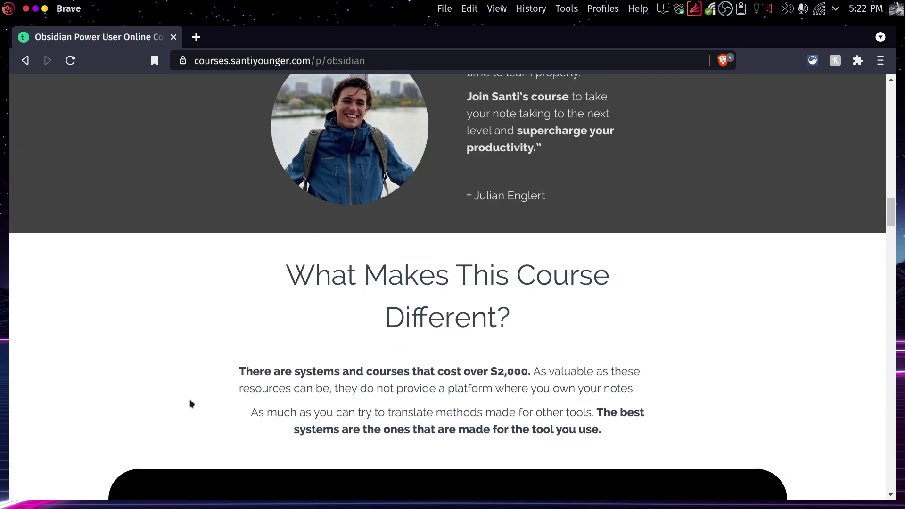
pyautogui.scroll(-20, 190, 404)
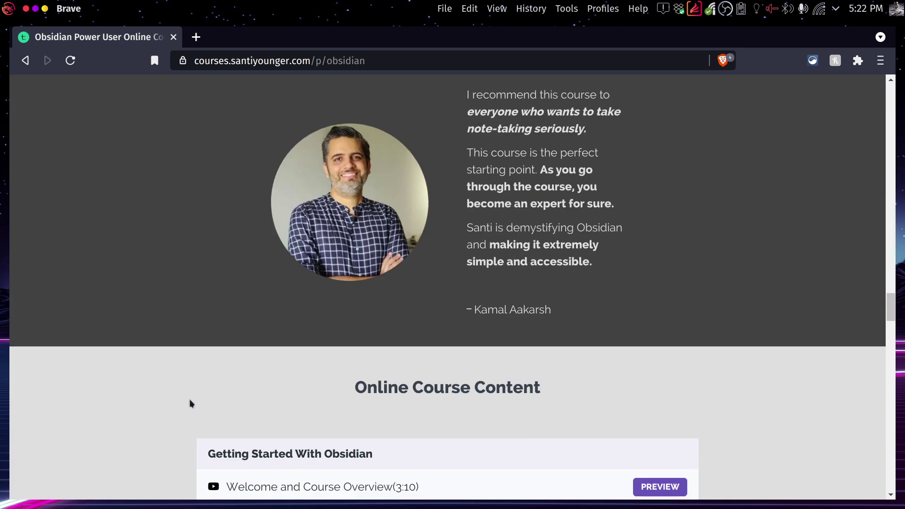
pyautogui.scroll(-7, 190, 403)
pyautogui.scroll(1, 198, 330)
pyautogui.scroll(-2, 176, 429)
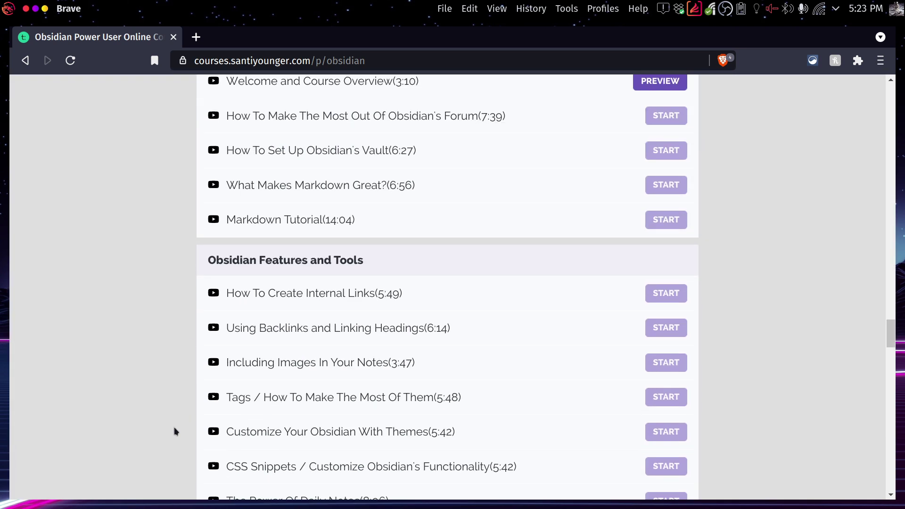
pyautogui.scroll(-3, 163, 395)
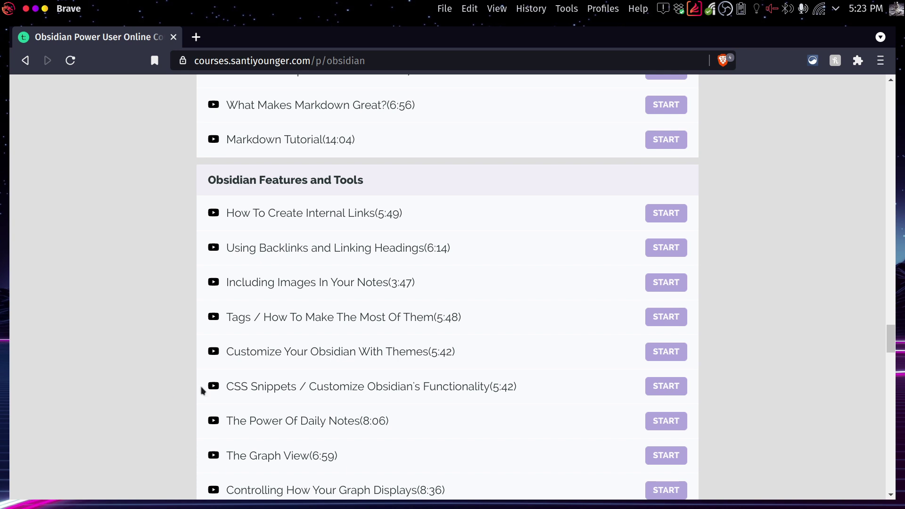
pyautogui.scroll(12, 171, 389)
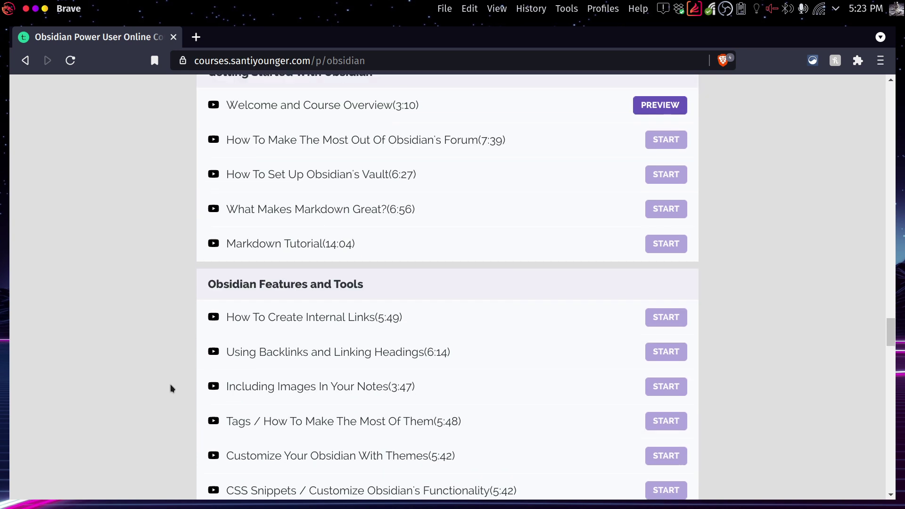
pyautogui.scroll(2, 171, 388)
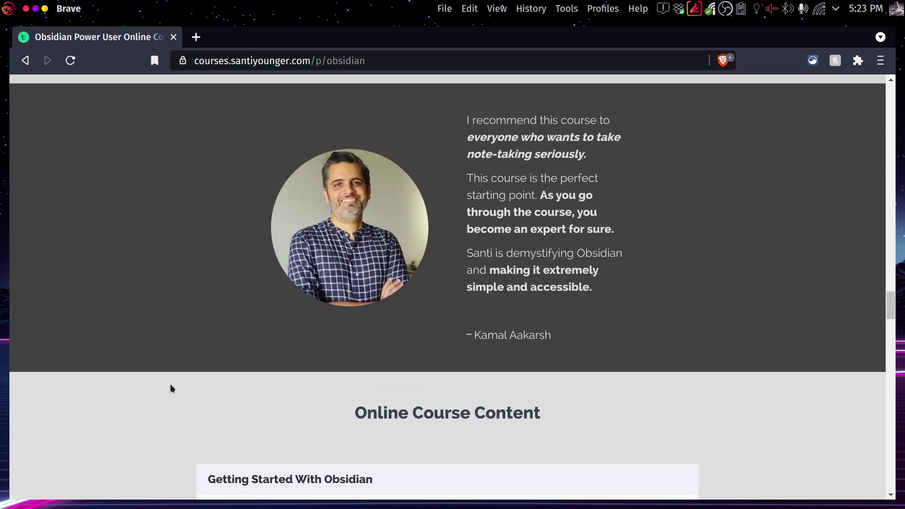